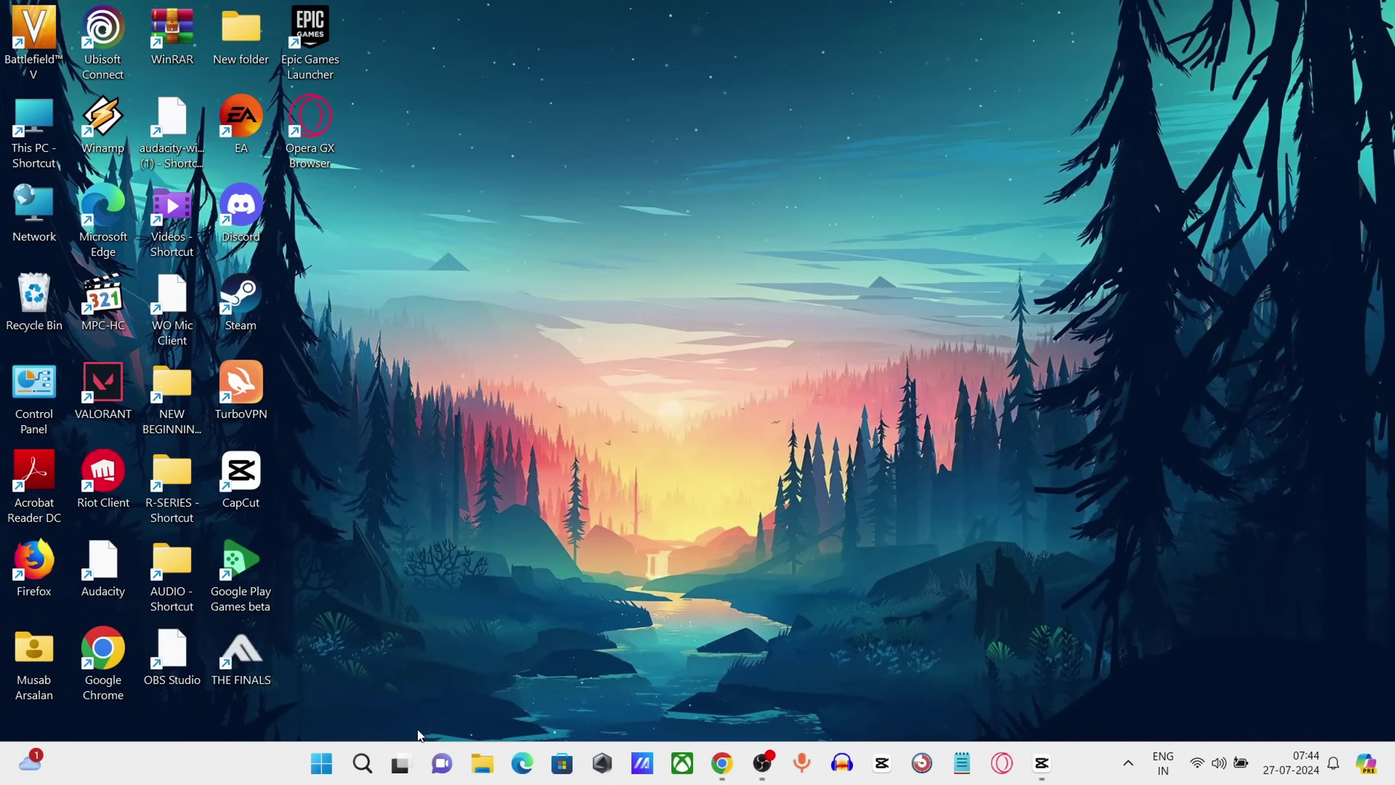
- Launch Services from Windows Search and jump to the vgc service with V
{"action": "left_click", "coordinate": [361, 765]}
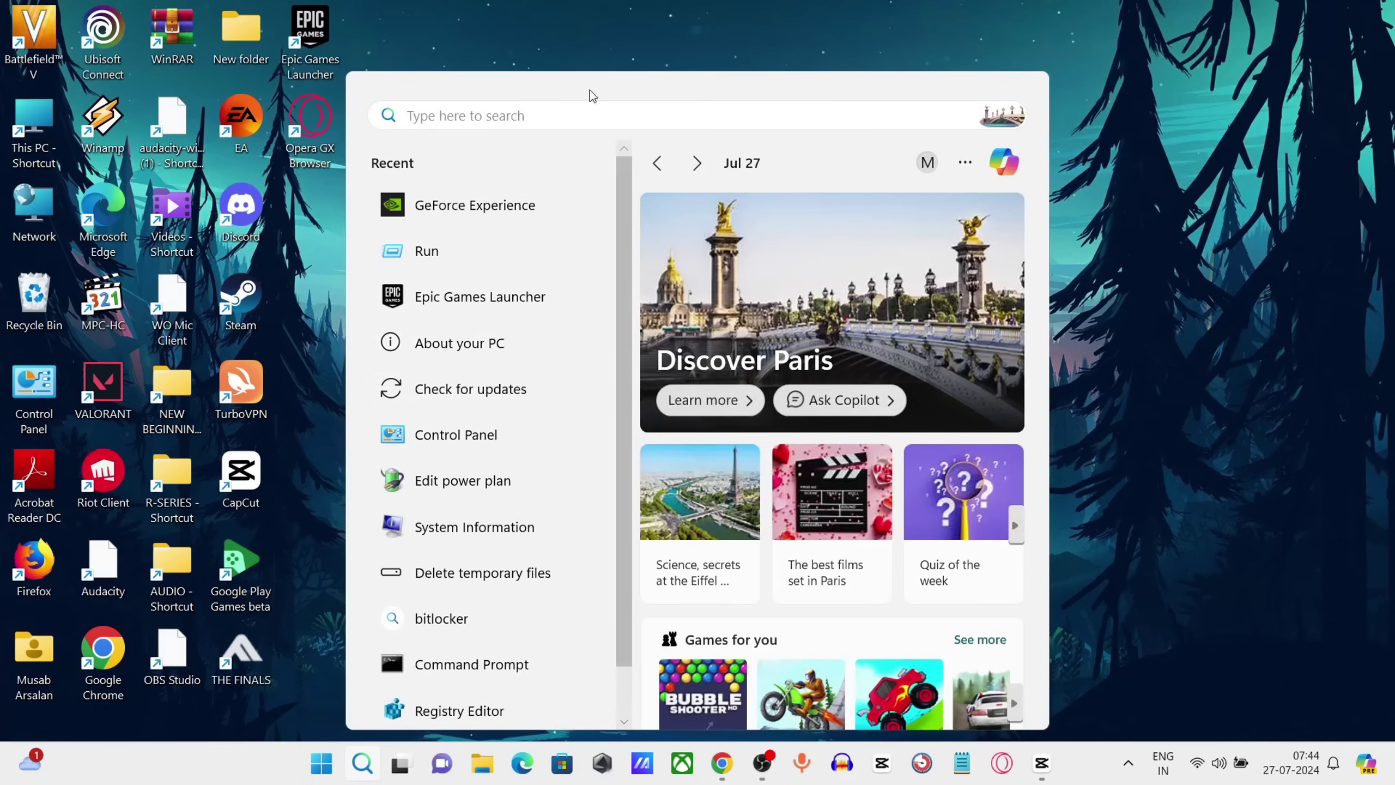
{"action": "type", "text": "S"}
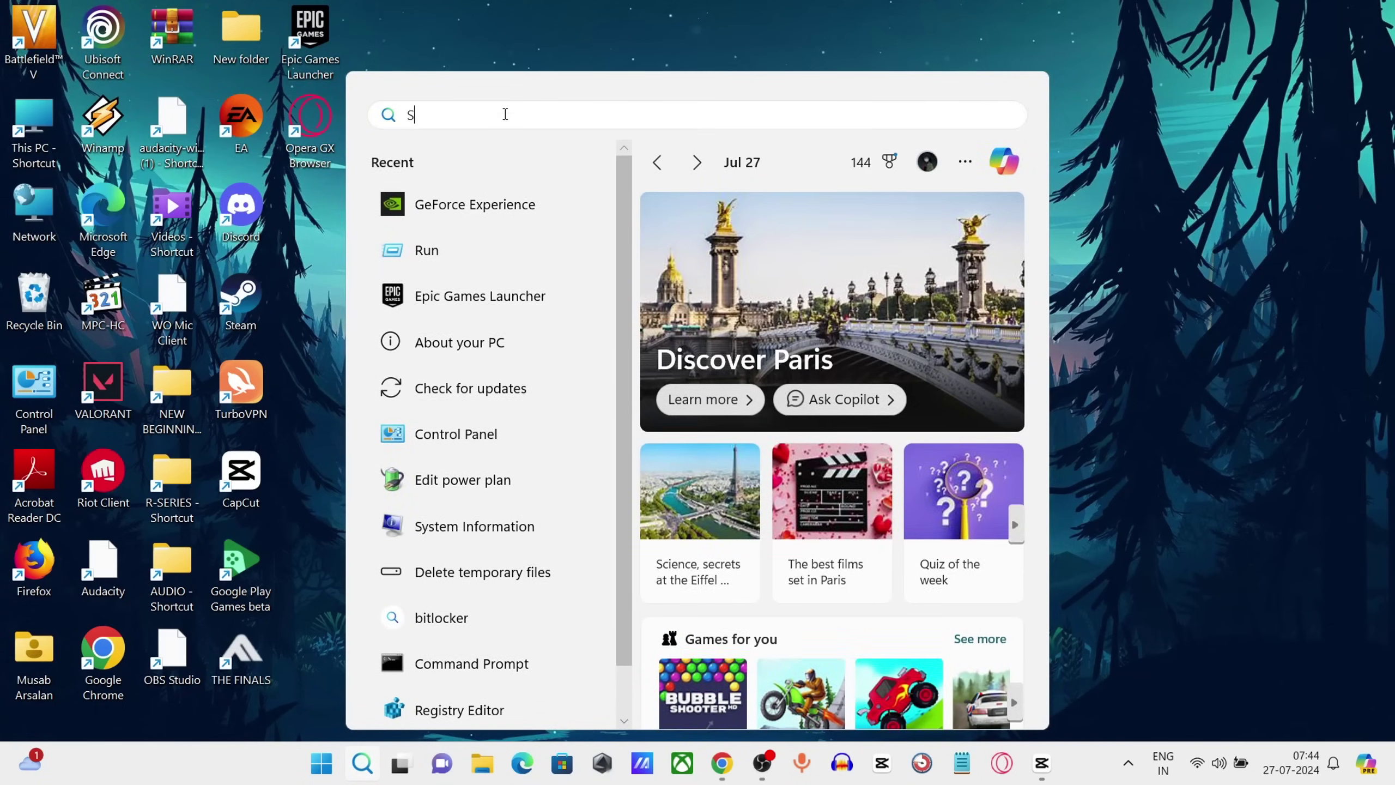
{"action": "type", "text": "ERVICE"}
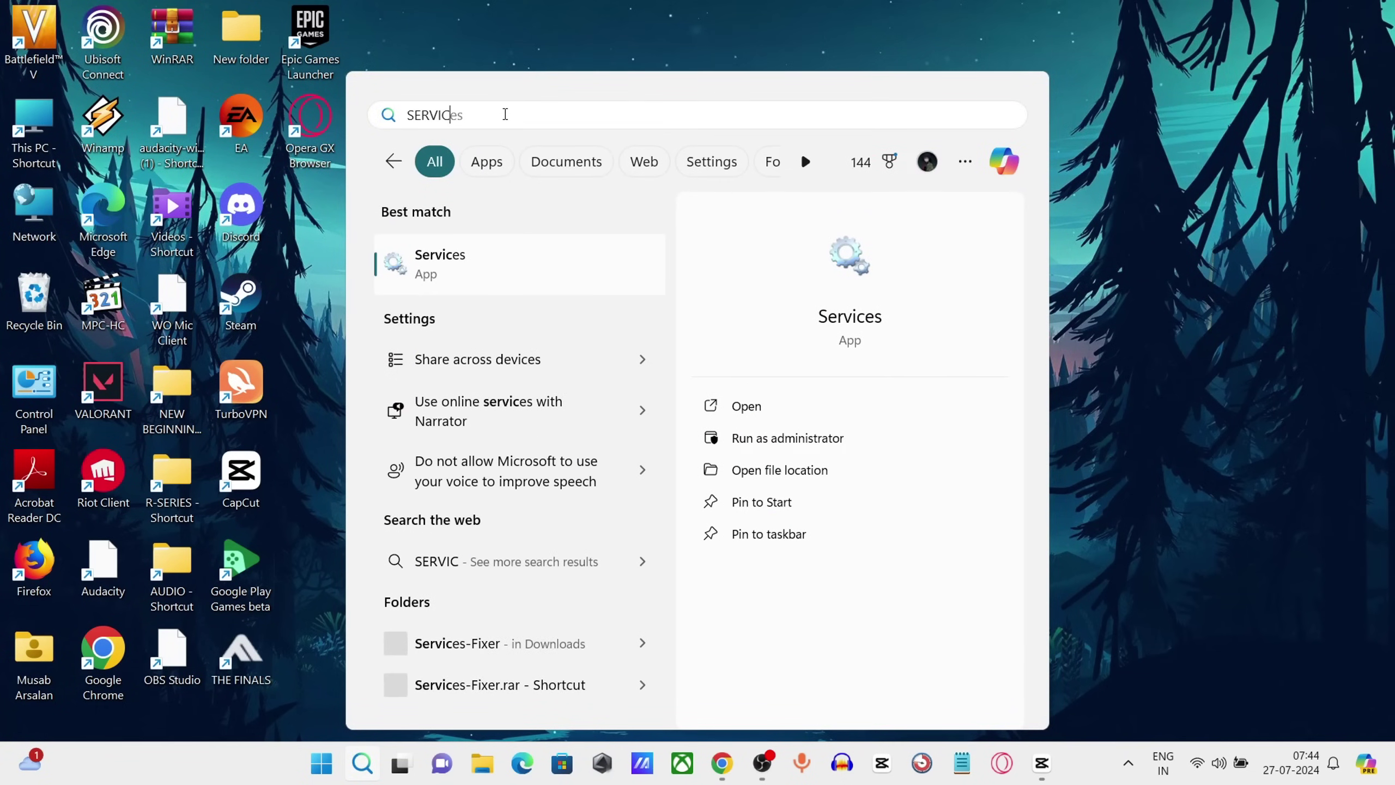
{"action": "type", "text": "S"}
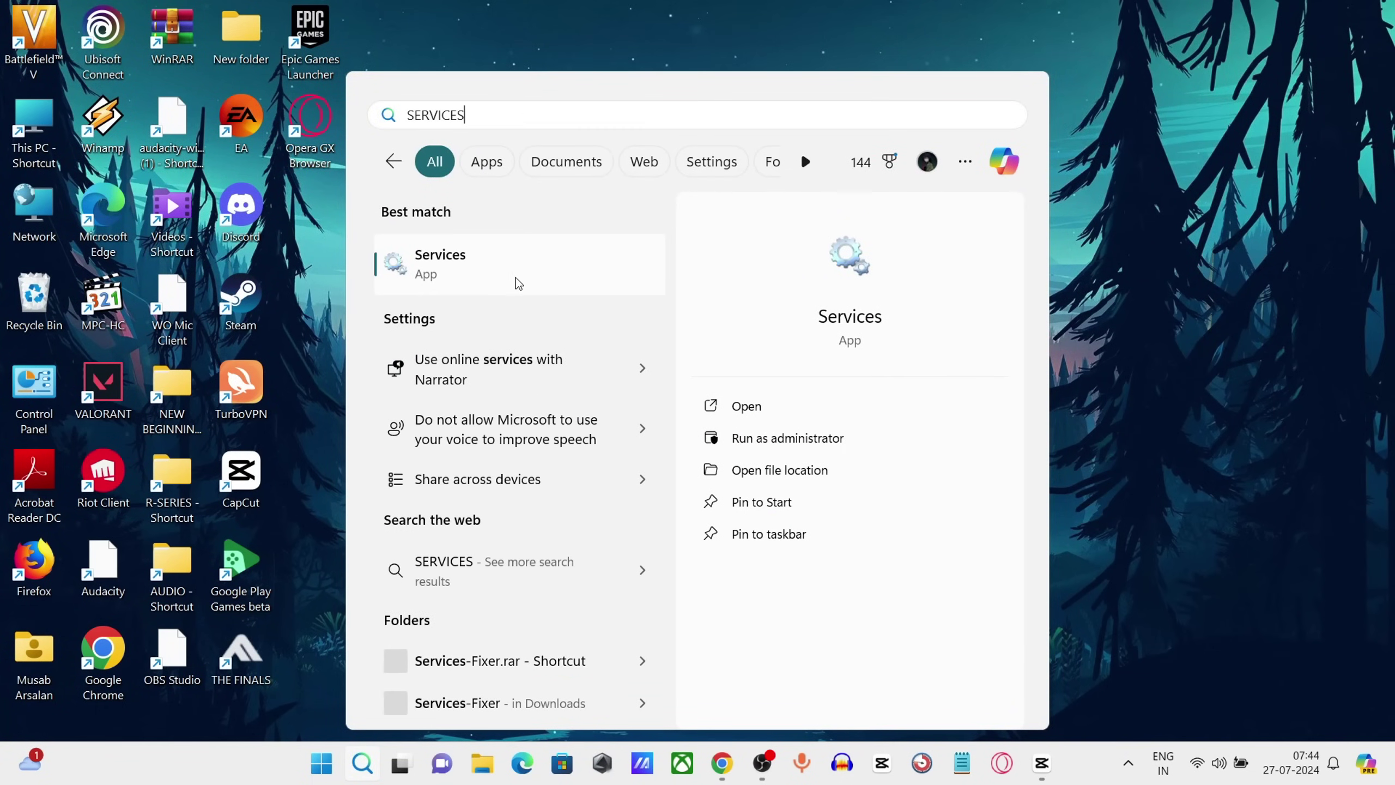
{"action": "left_click", "coordinate": [515, 282]}
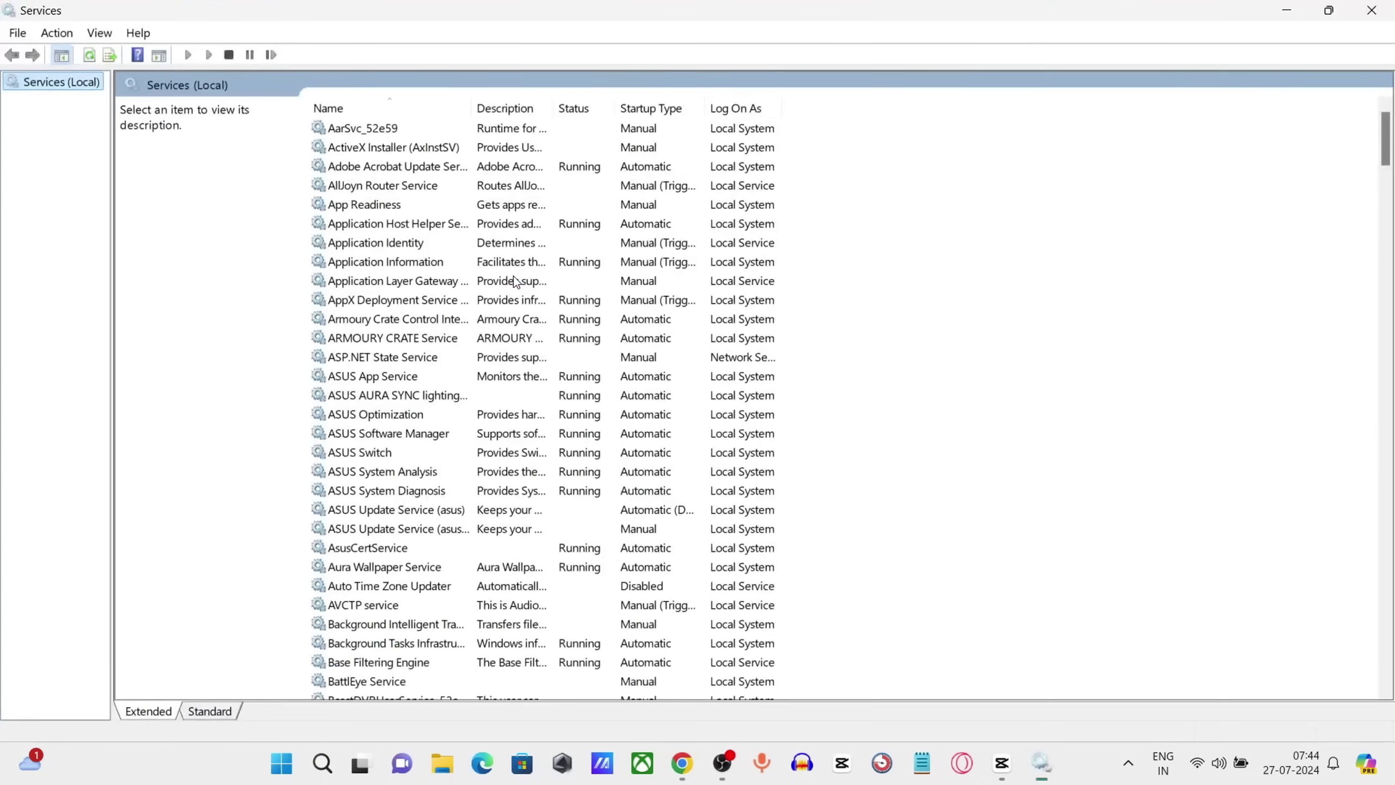
{"action": "left_click", "coordinate": [396, 170]}
{"action": "scroll", "coordinate": [399, 289], "scroll_direction": "down", "scroll_amount": 1}
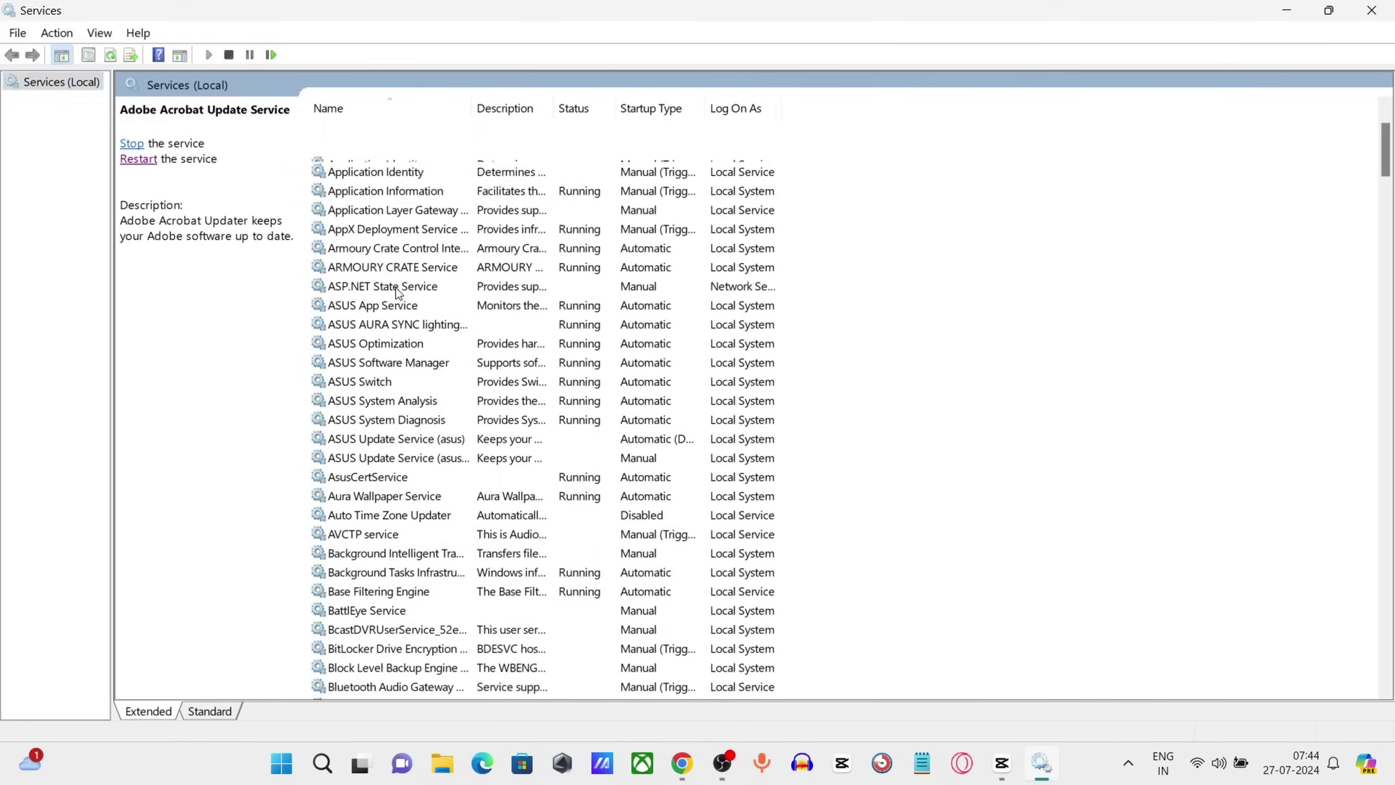
{"action": "scroll", "coordinate": [399, 289], "scroll_direction": "up", "scroll_amount": 2}
{"action": "key", "text": "v"}
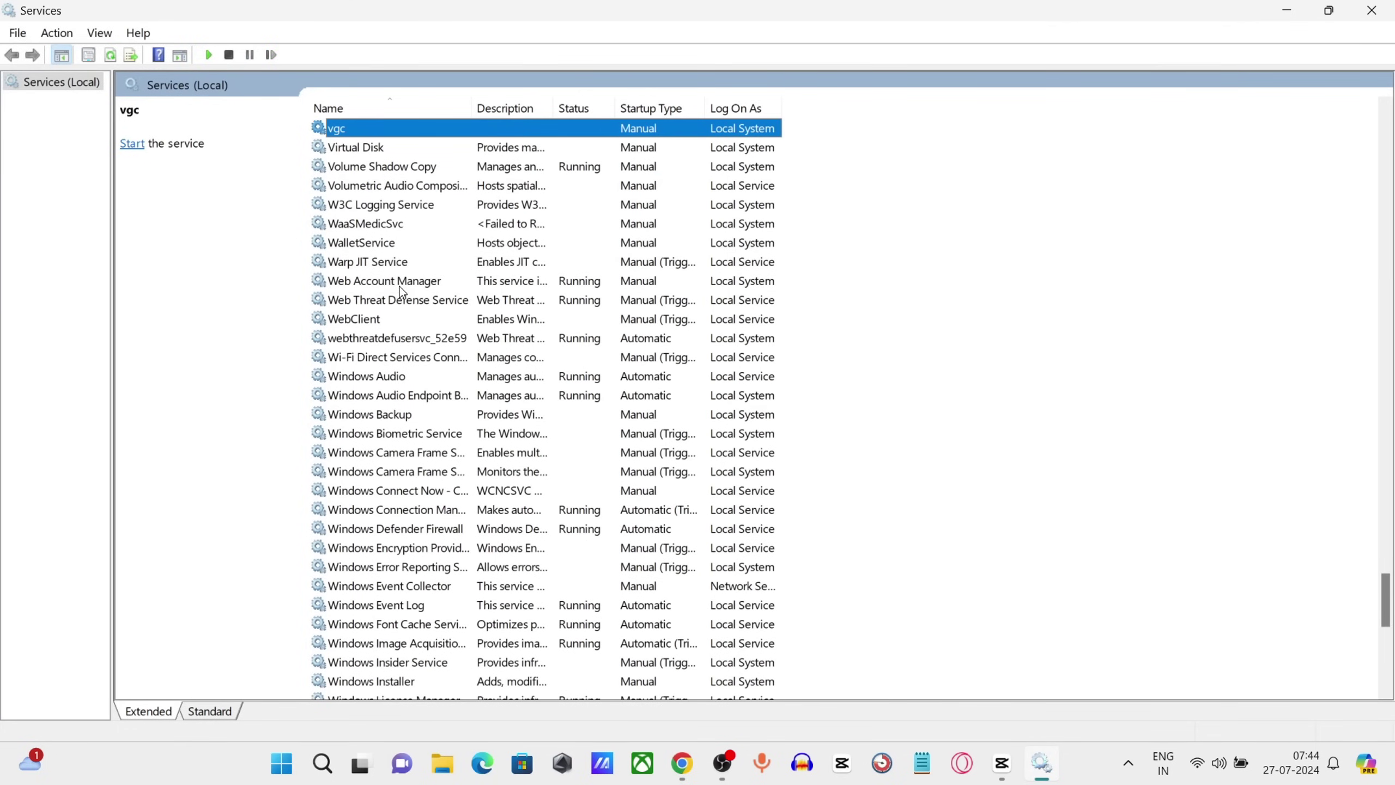
- Set vgc's startup type to Automatic, start it, confirm with OK, and restart it
{"action": "double_click", "coordinate": [390, 128]}
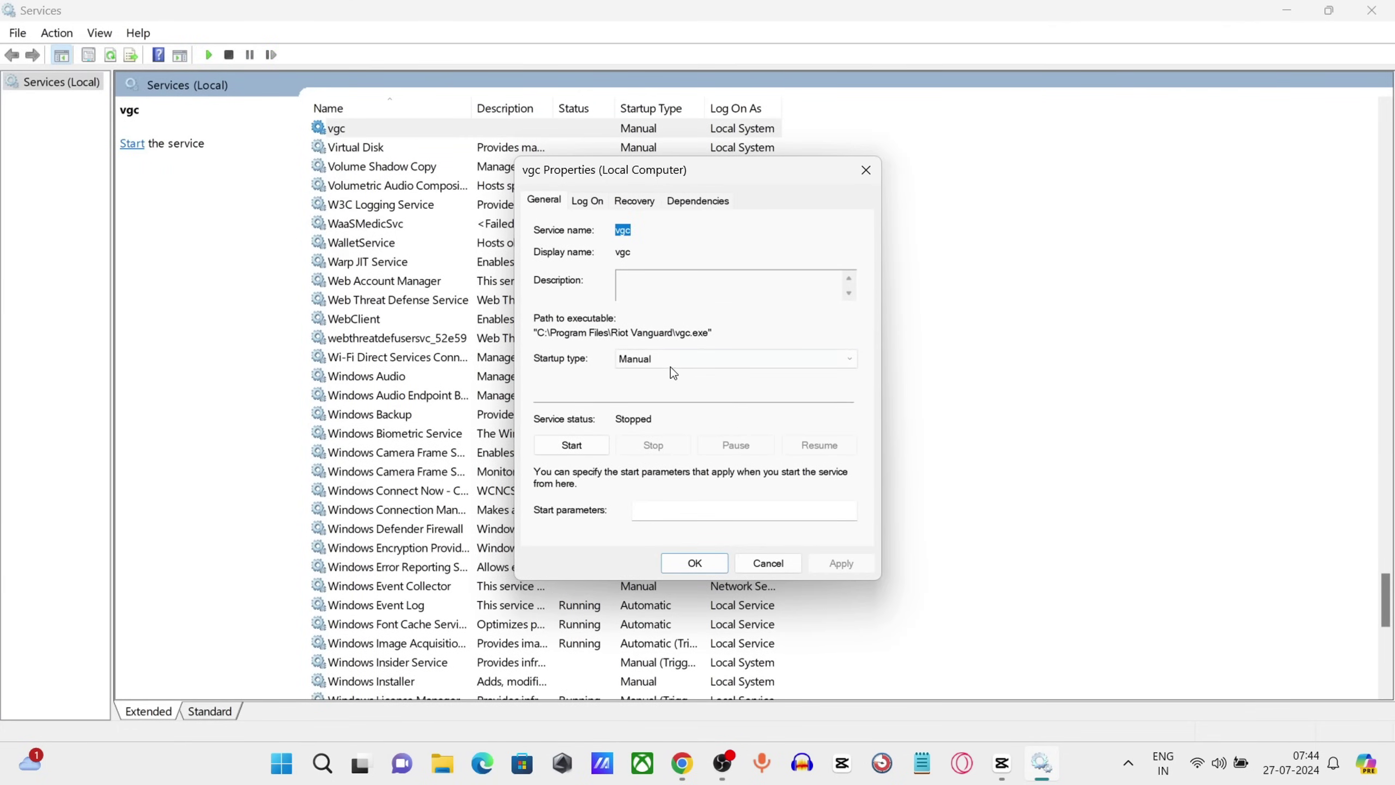
{"action": "left_click", "coordinate": [671, 364]}
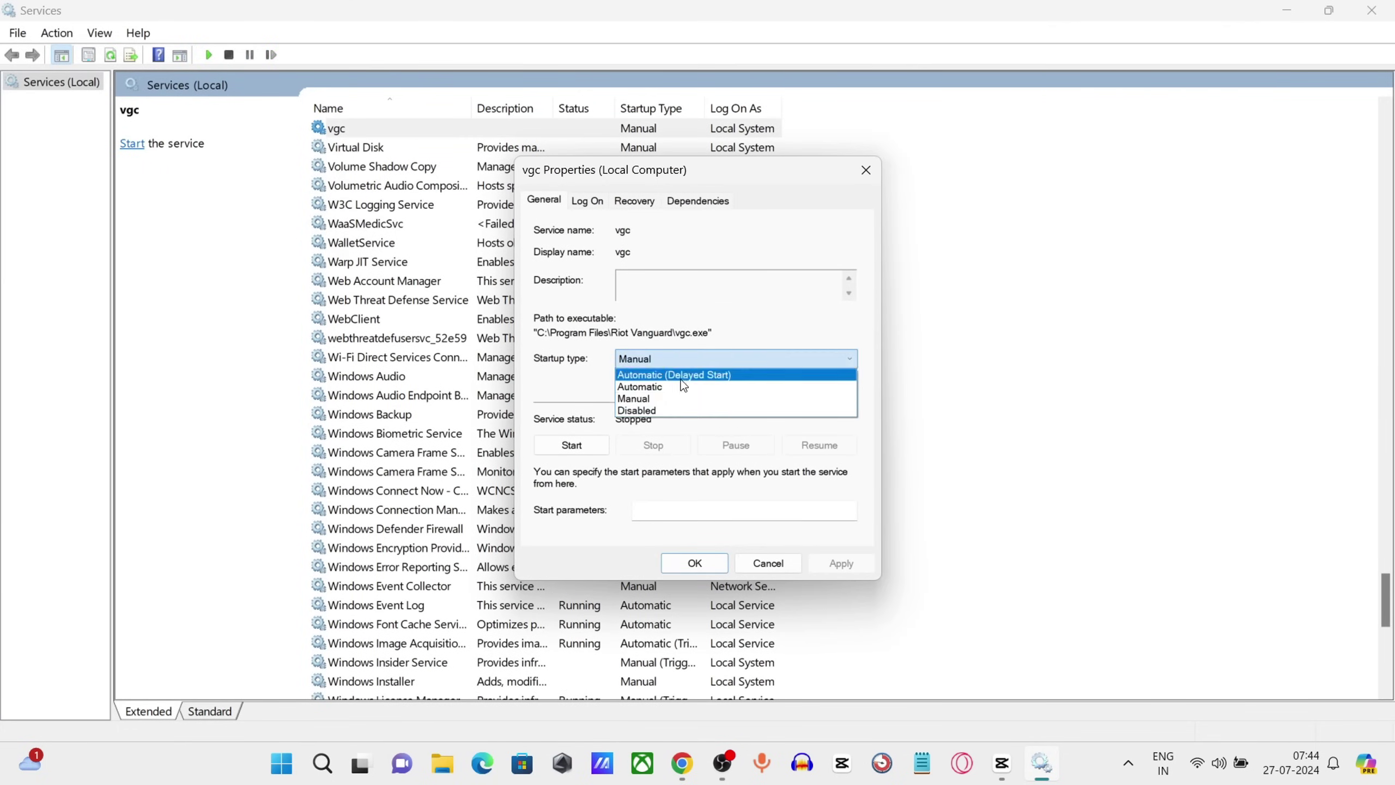
{"action": "left_click", "coordinate": [647, 388]}
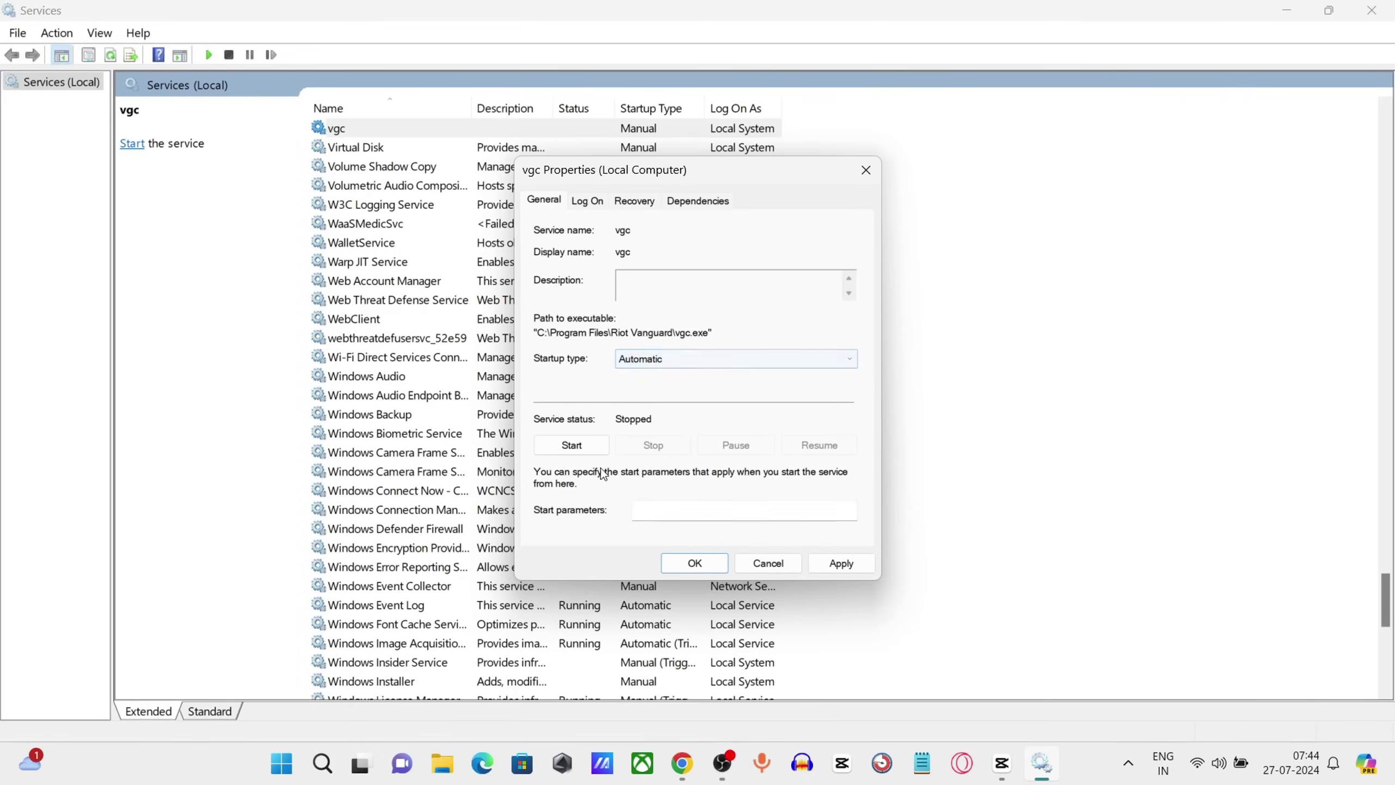
{"action": "left_click", "coordinate": [583, 446]}
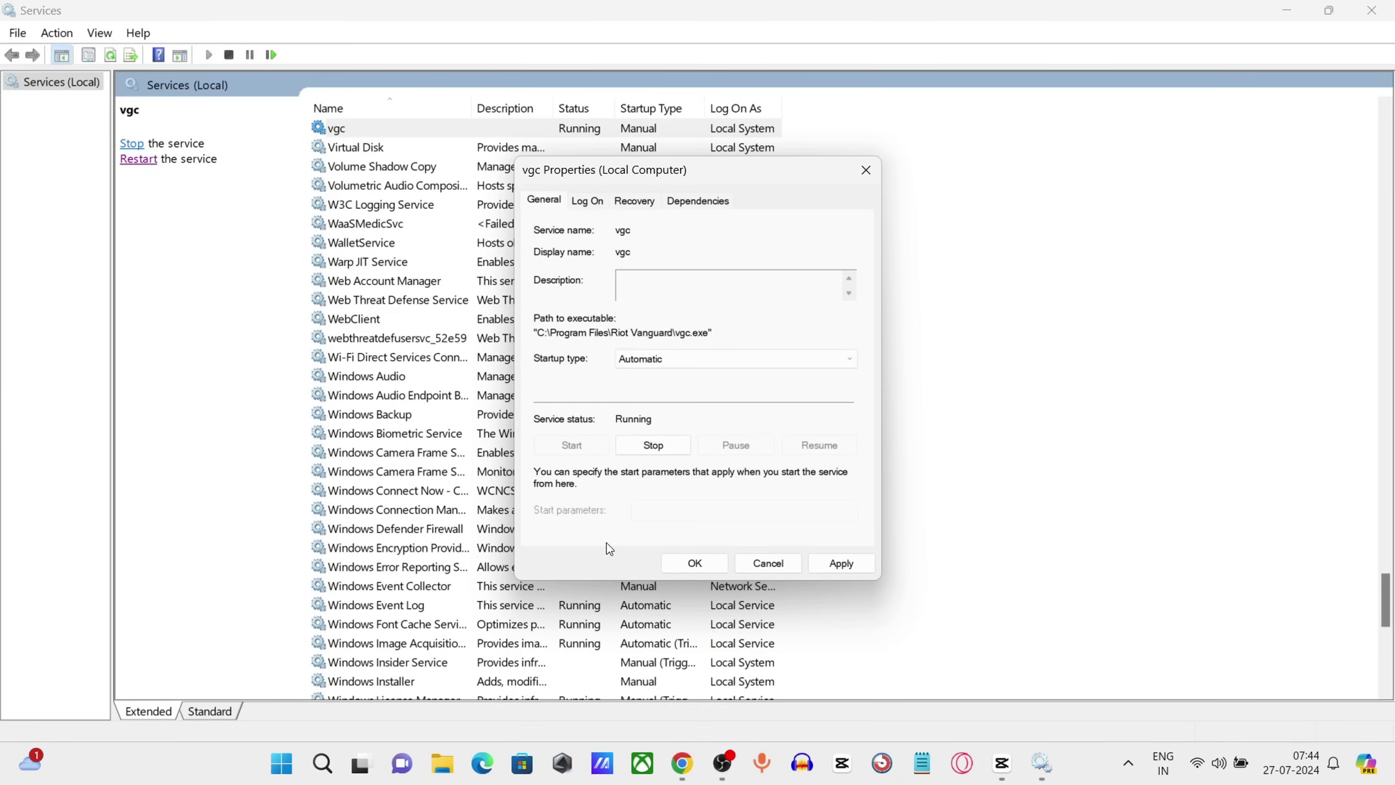
{"action": "left_click", "coordinate": [691, 567]}
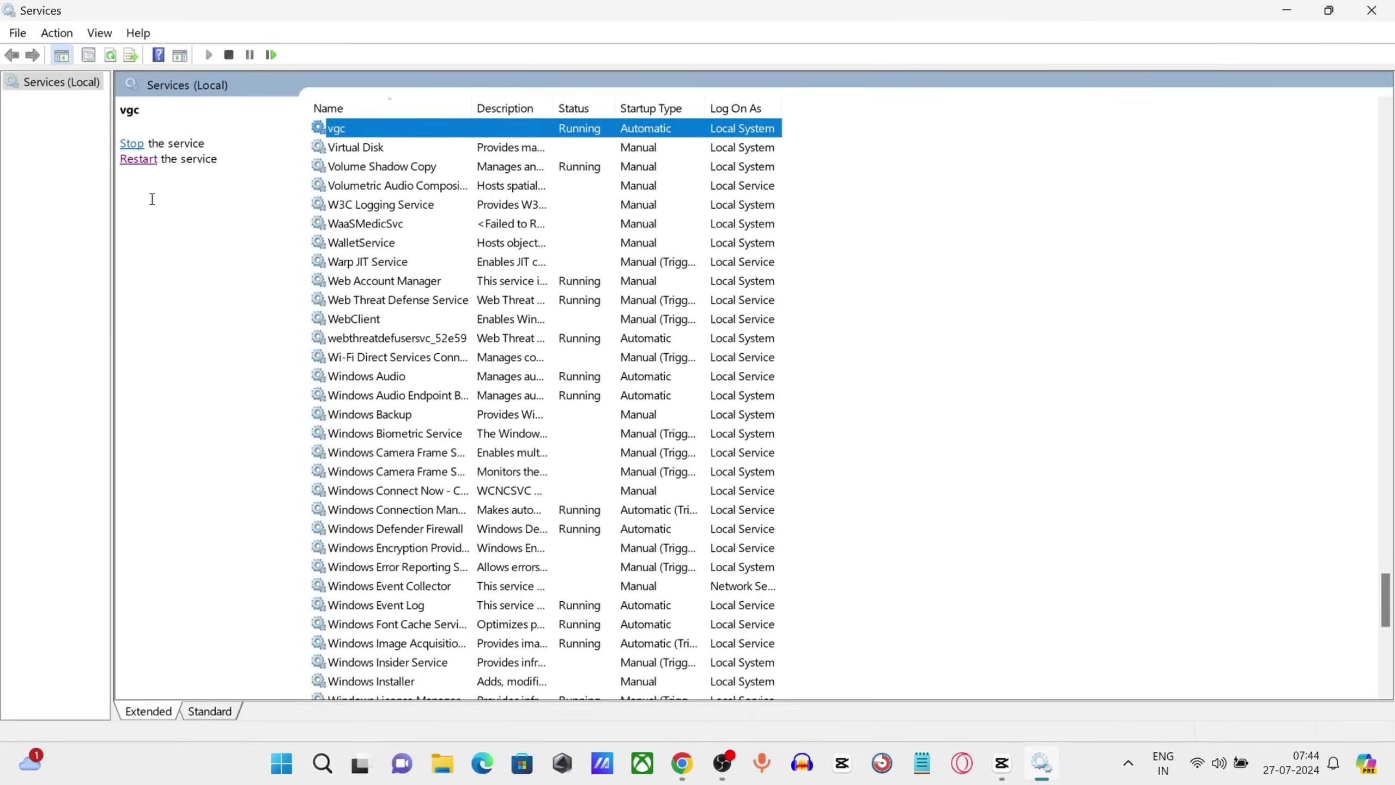
{"action": "left_click", "coordinate": [141, 163]}
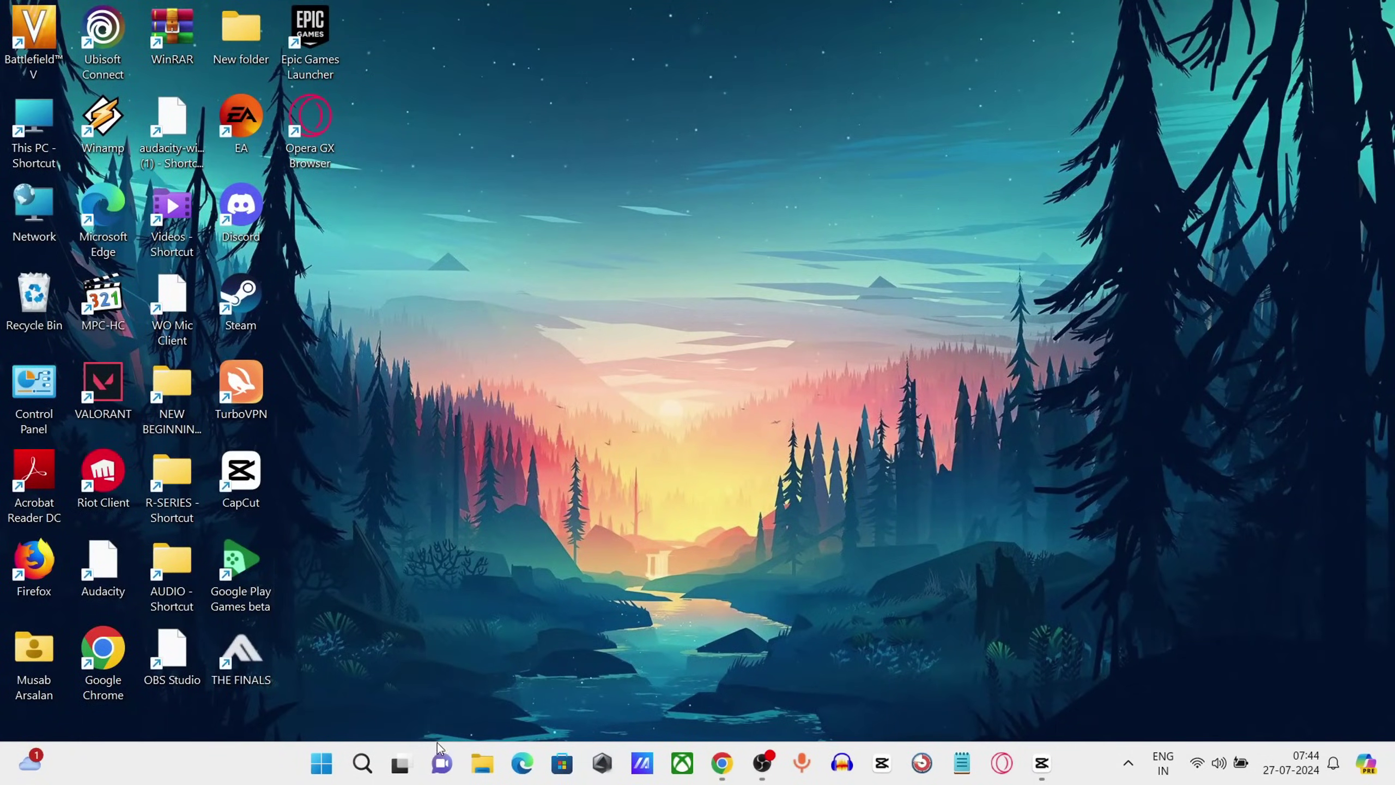
- Search Windows for 'task manager'
{"action": "left_click", "coordinate": [366, 764]}
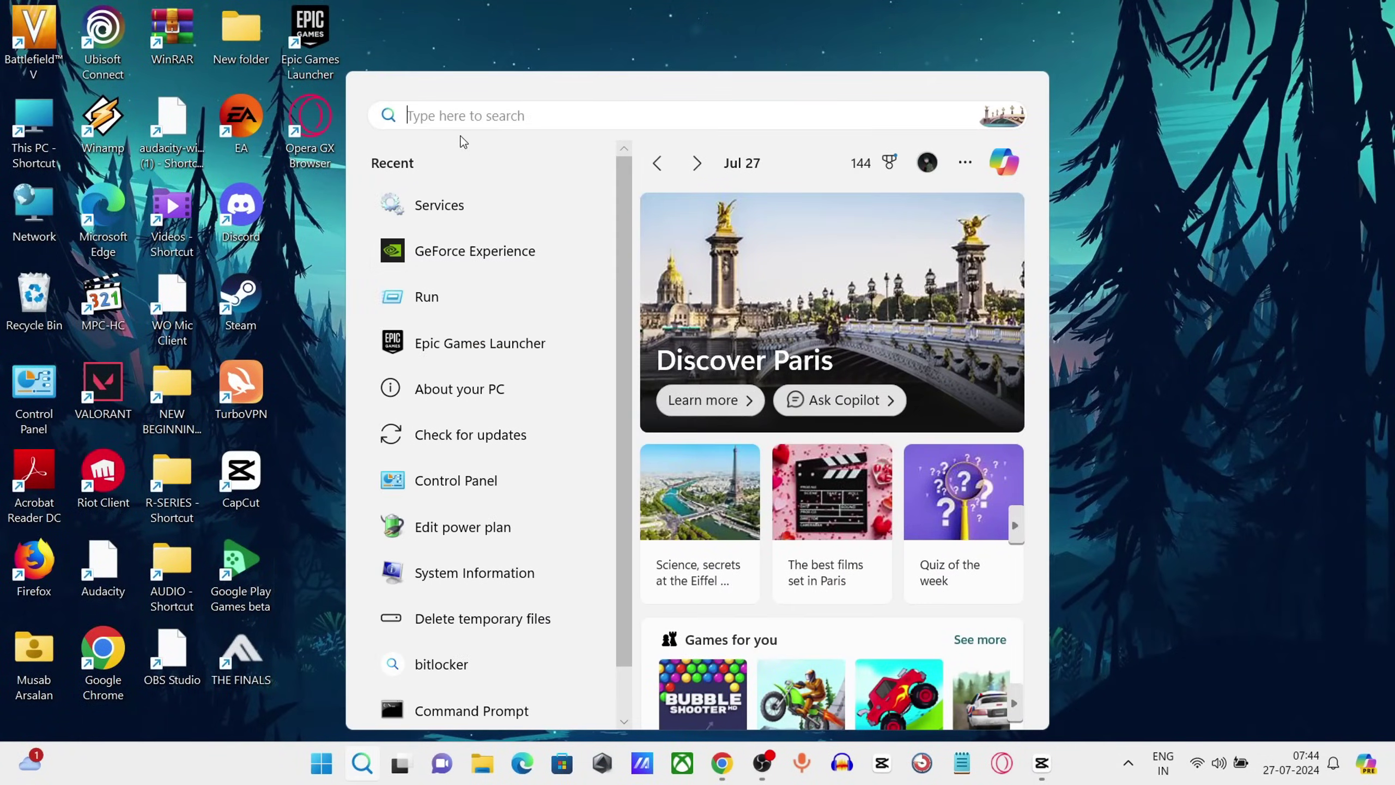
{"action": "type", "text": "TASK "}
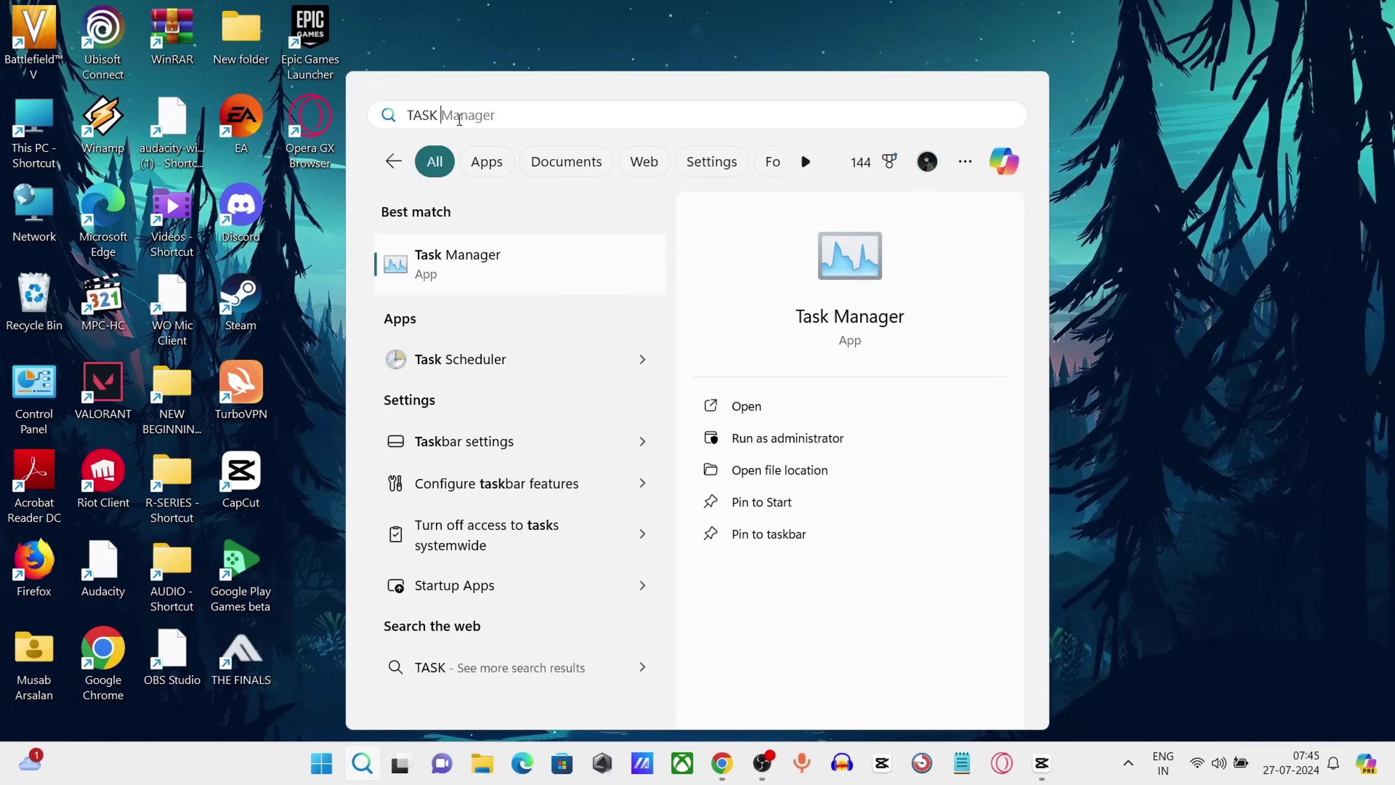
{"action": "type", "text": "MANA"}
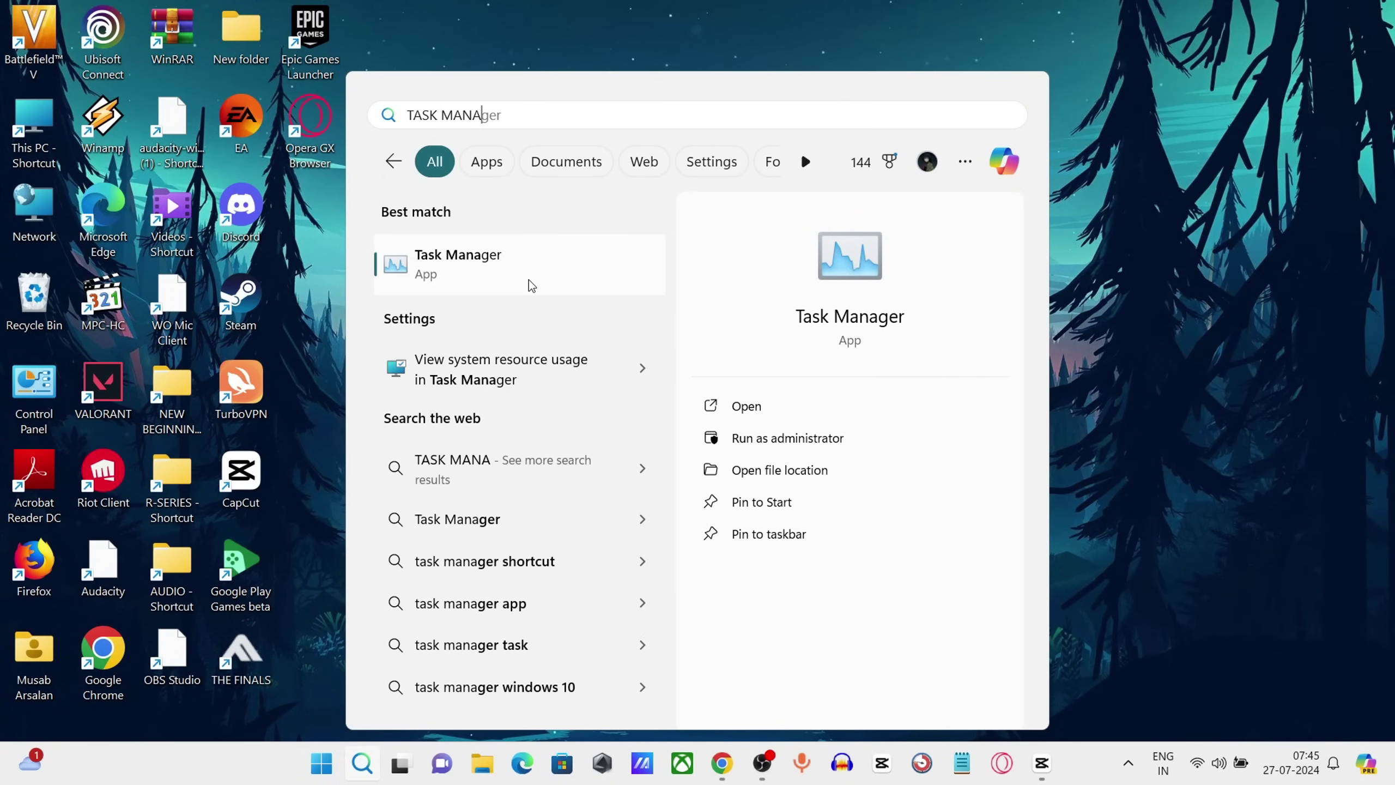
- Launch Task Manager from the search results and dismiss a background process's context menu
{"action": "left_click", "coordinate": [529, 279]}
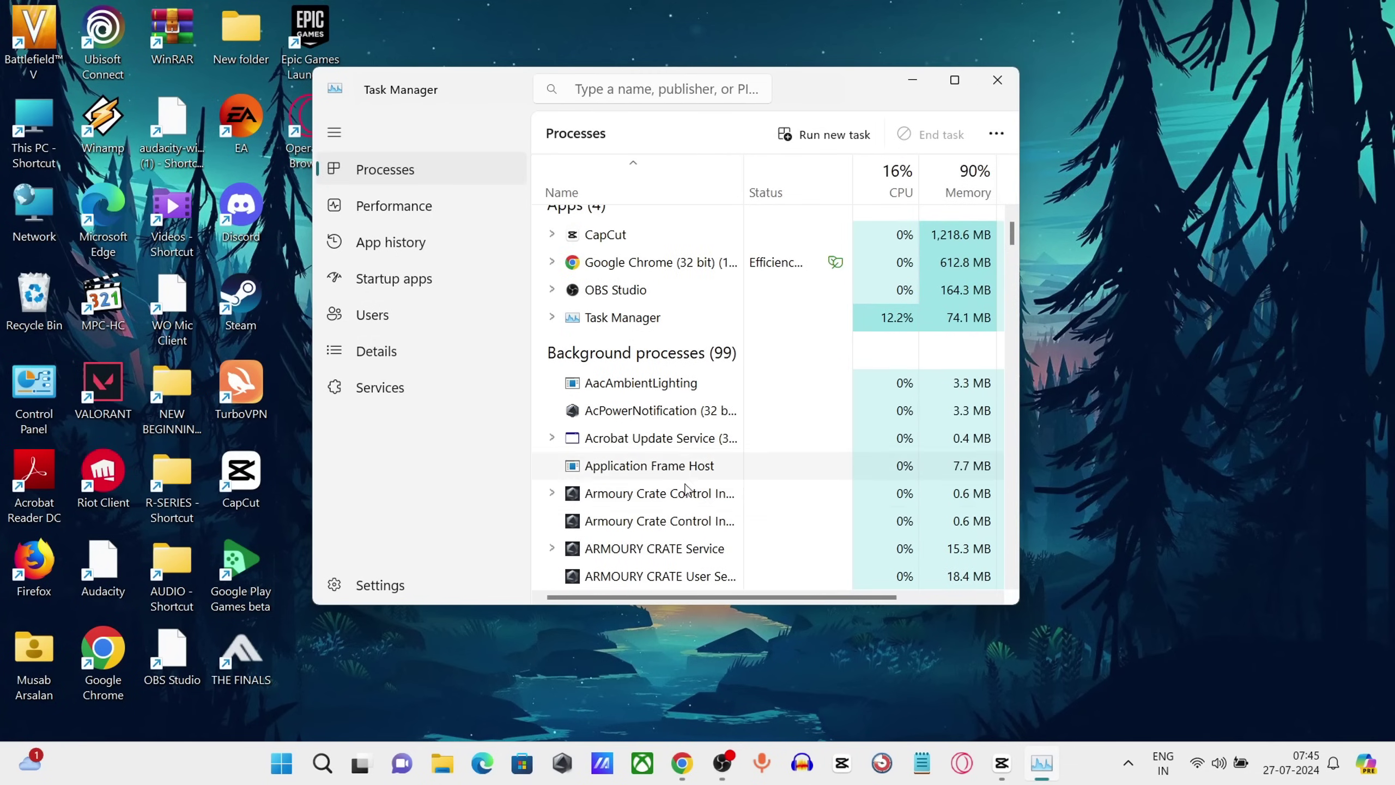
{"action": "right_click", "coordinate": [659, 440]}
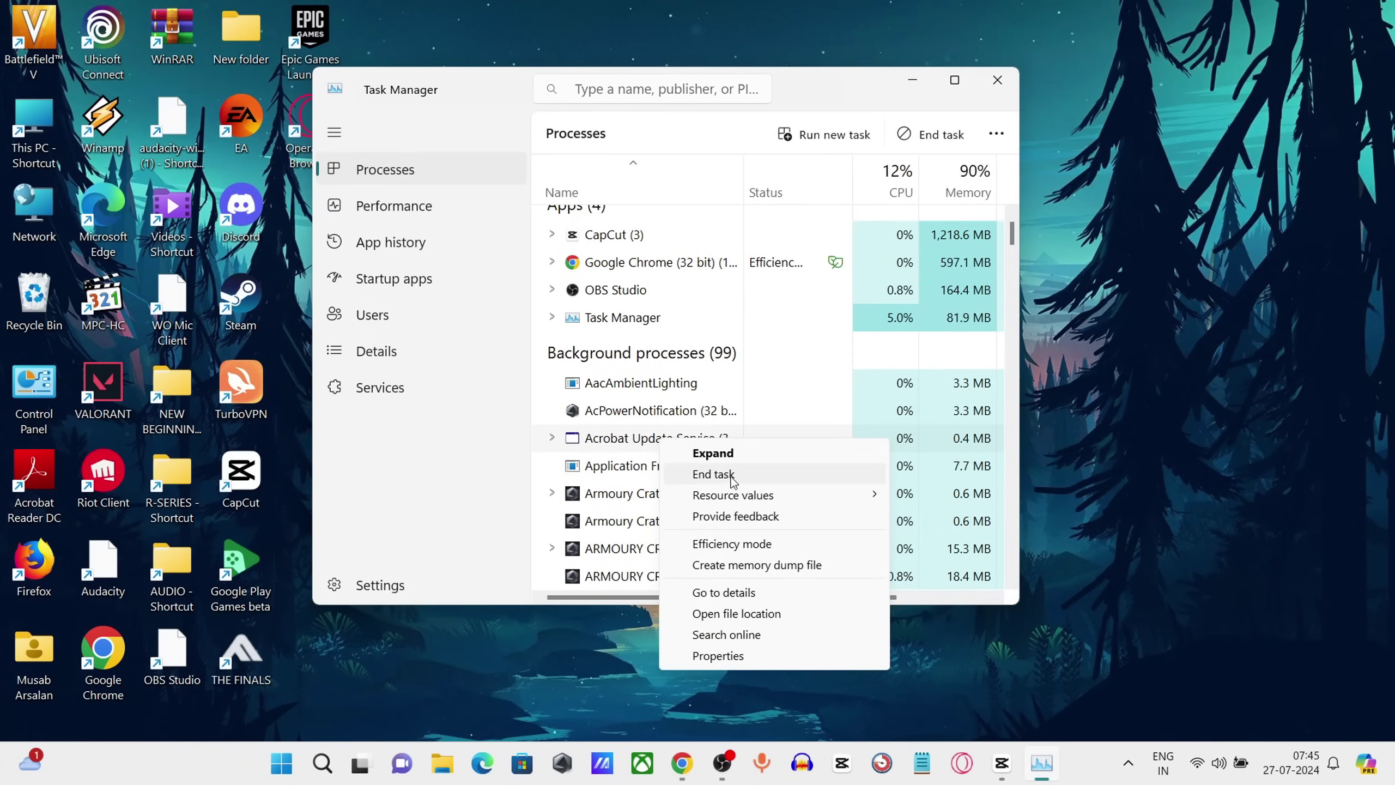
{"action": "left_click", "coordinate": [630, 467]}
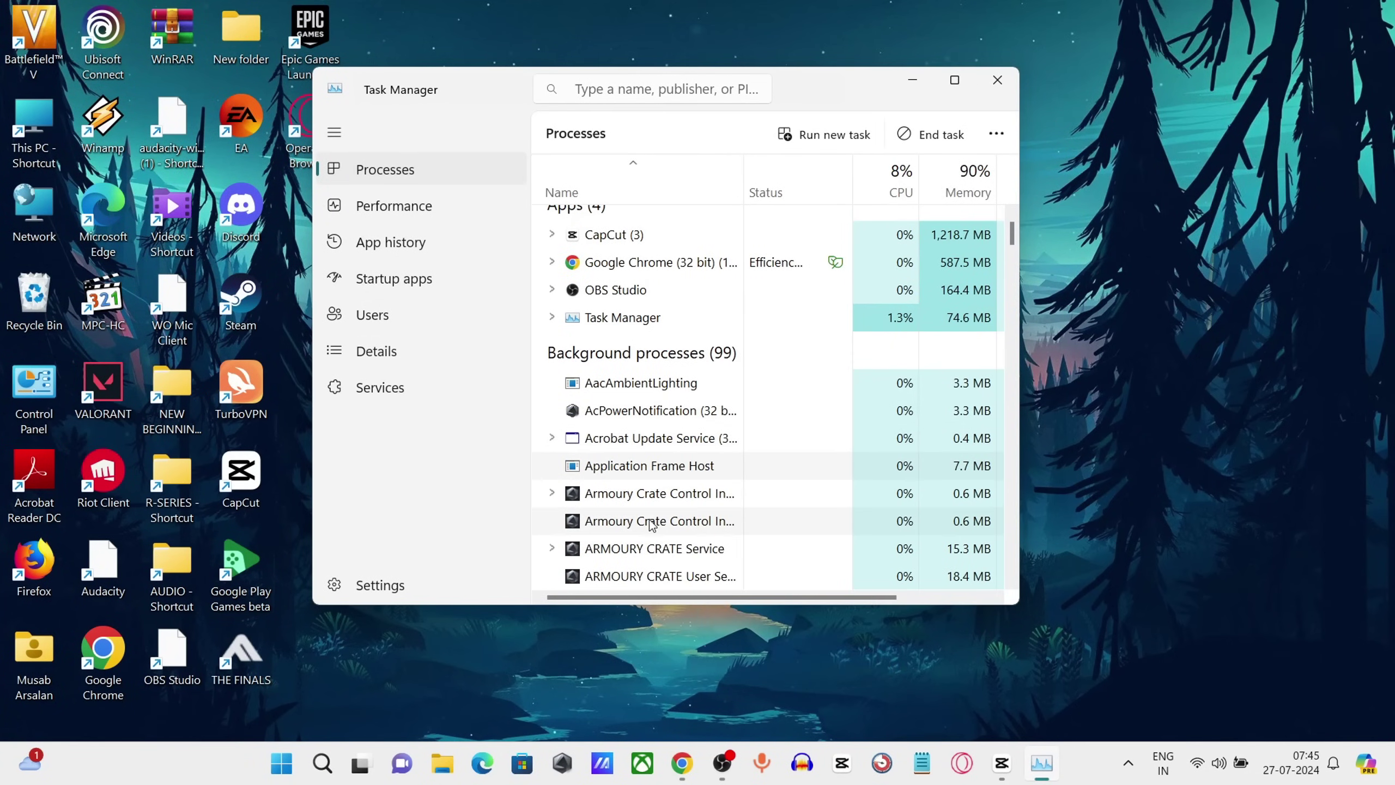
{"action": "scroll", "coordinate": [643, 554], "scroll_direction": "down", "scroll_amount": 1}
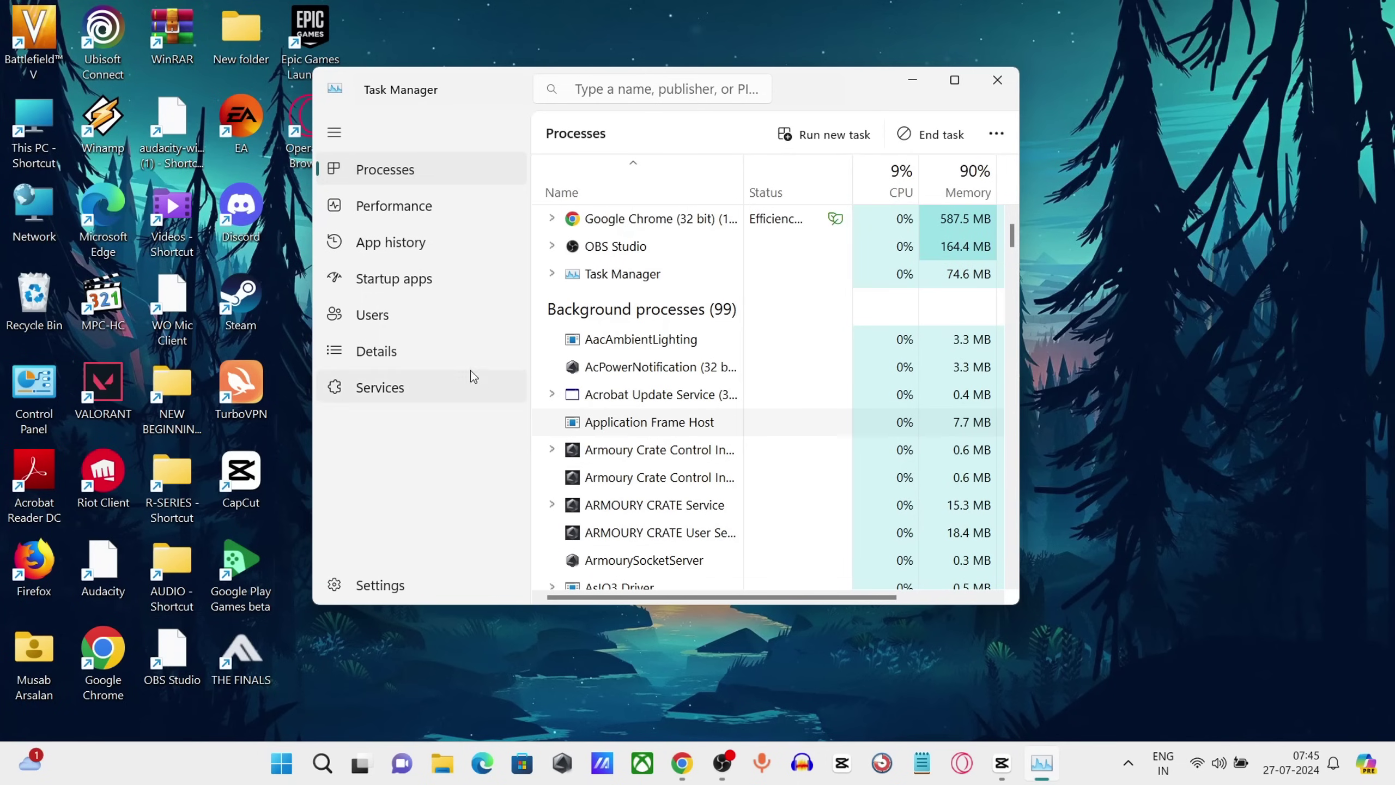
- Show Startup apps, maximize Task Manager, and enable RiotClientServices at startup
{"action": "left_click", "coordinate": [381, 279]}
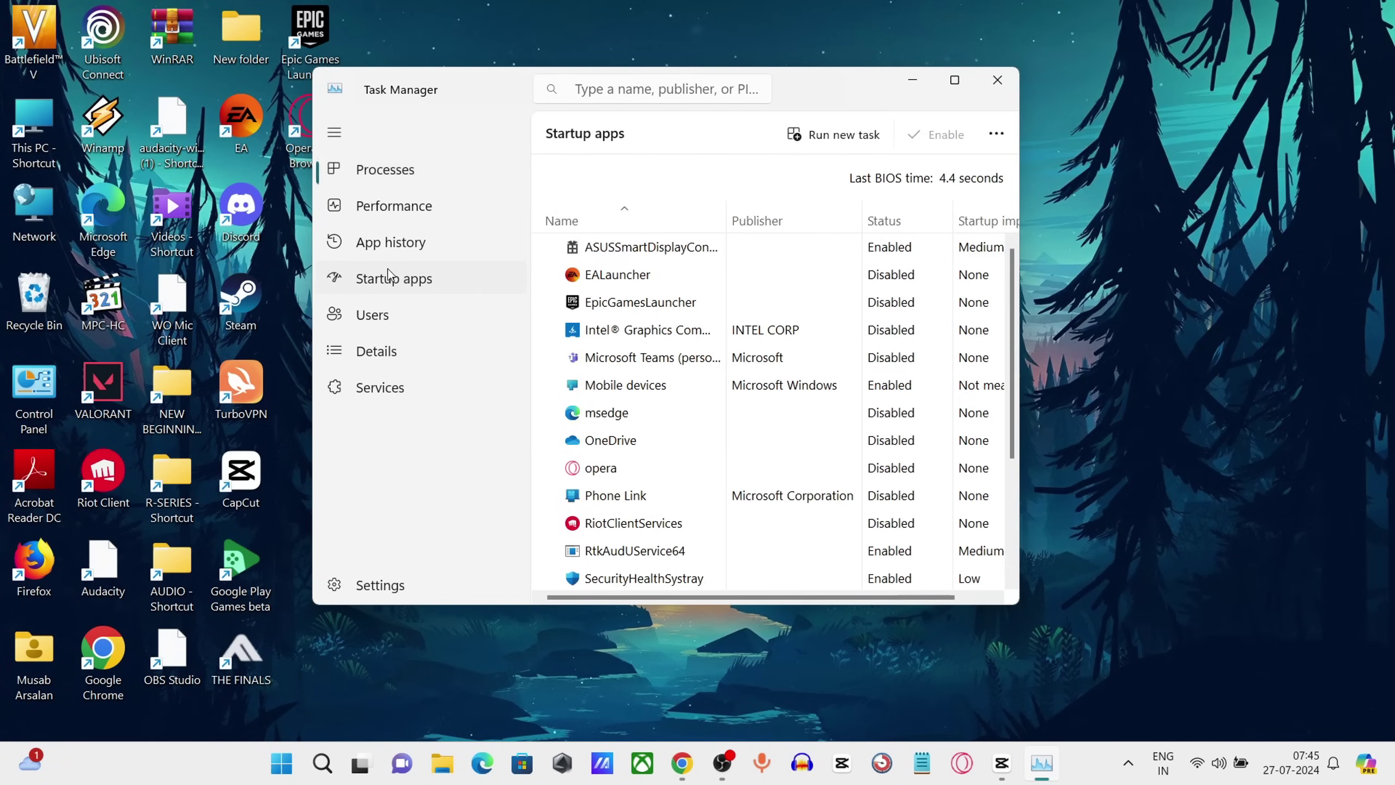
{"action": "left_click", "coordinate": [954, 80]}
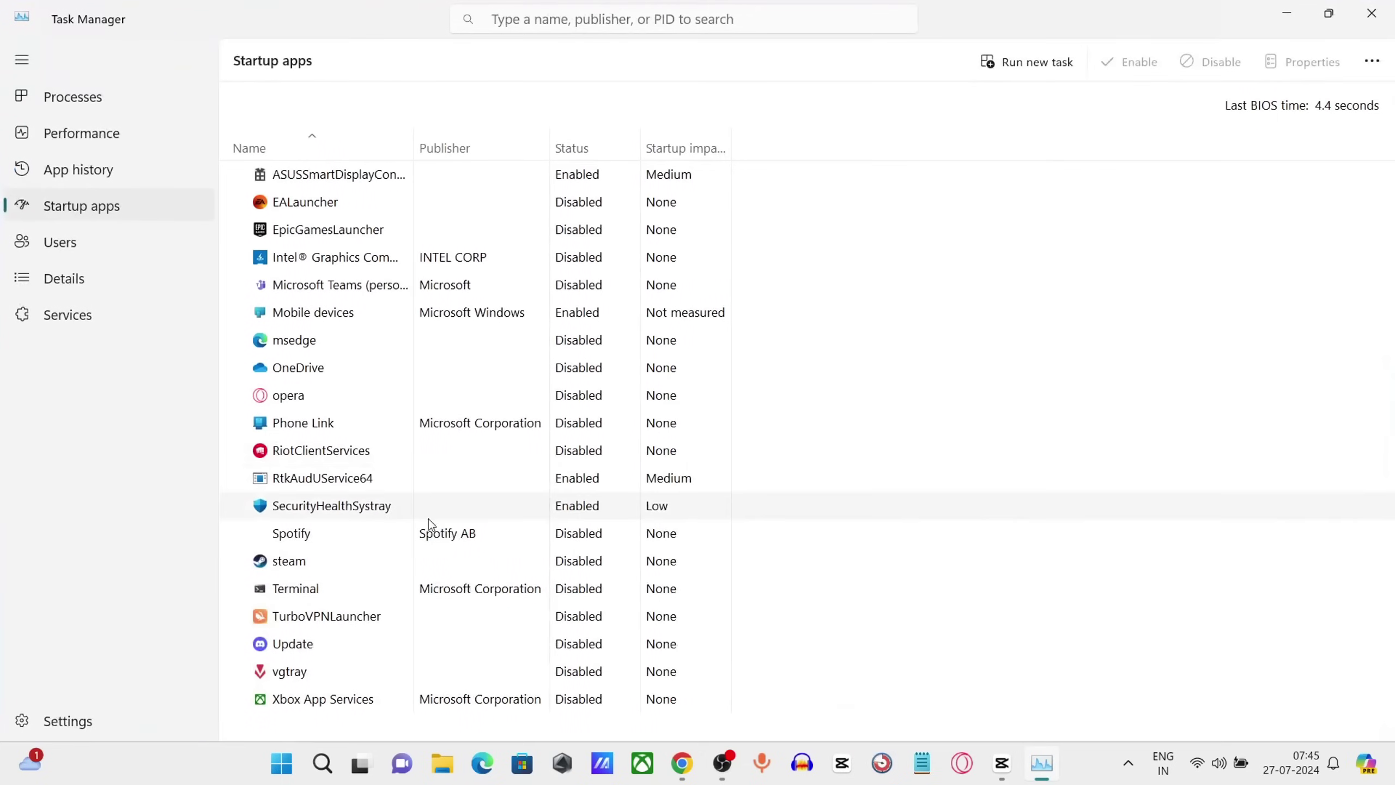
{"action": "left_click", "coordinate": [455, 456]}
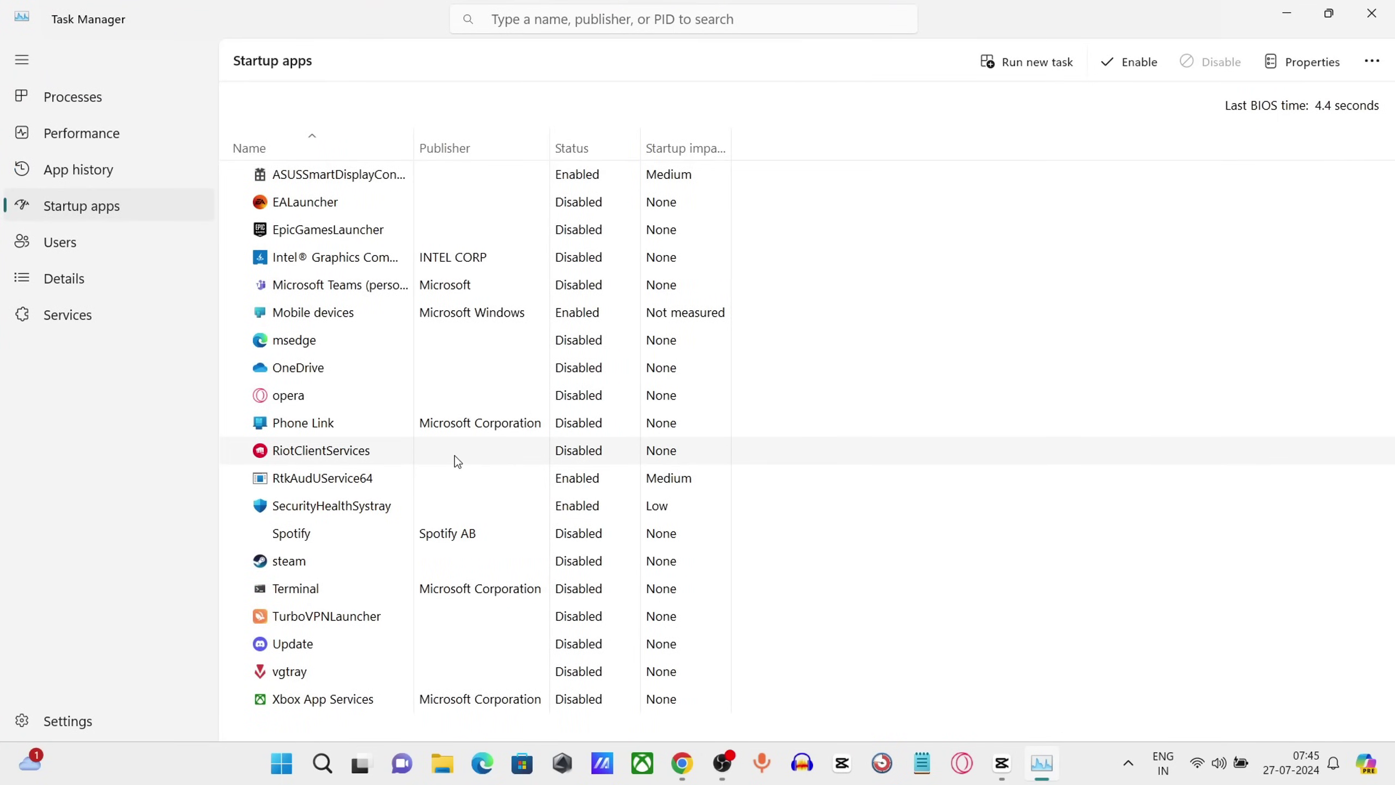
{"action": "right_click", "coordinate": [584, 461]}
{"action": "left_click", "coordinate": [630, 470]}
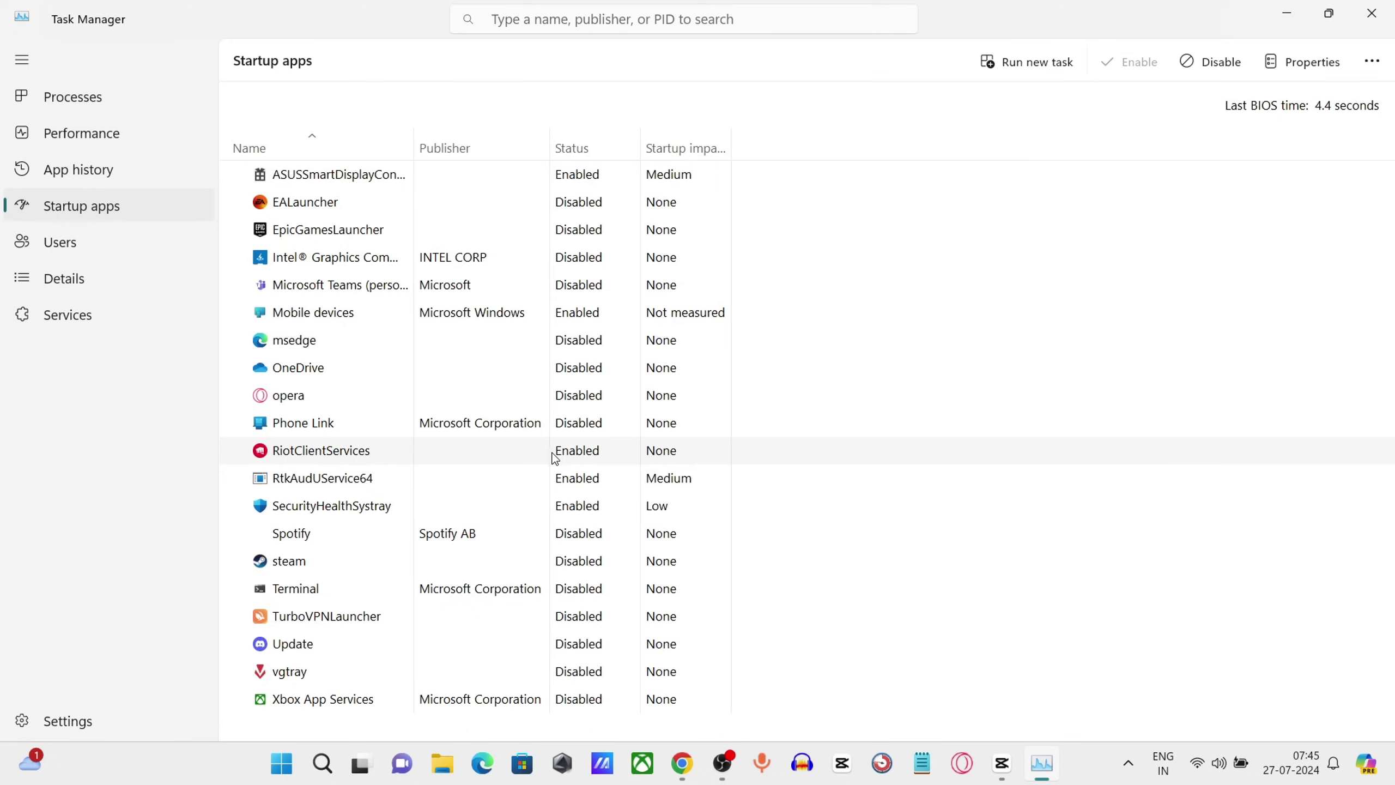
- Enable vgtray at startup and close Task Manager
{"action": "left_click", "coordinate": [369, 676]}
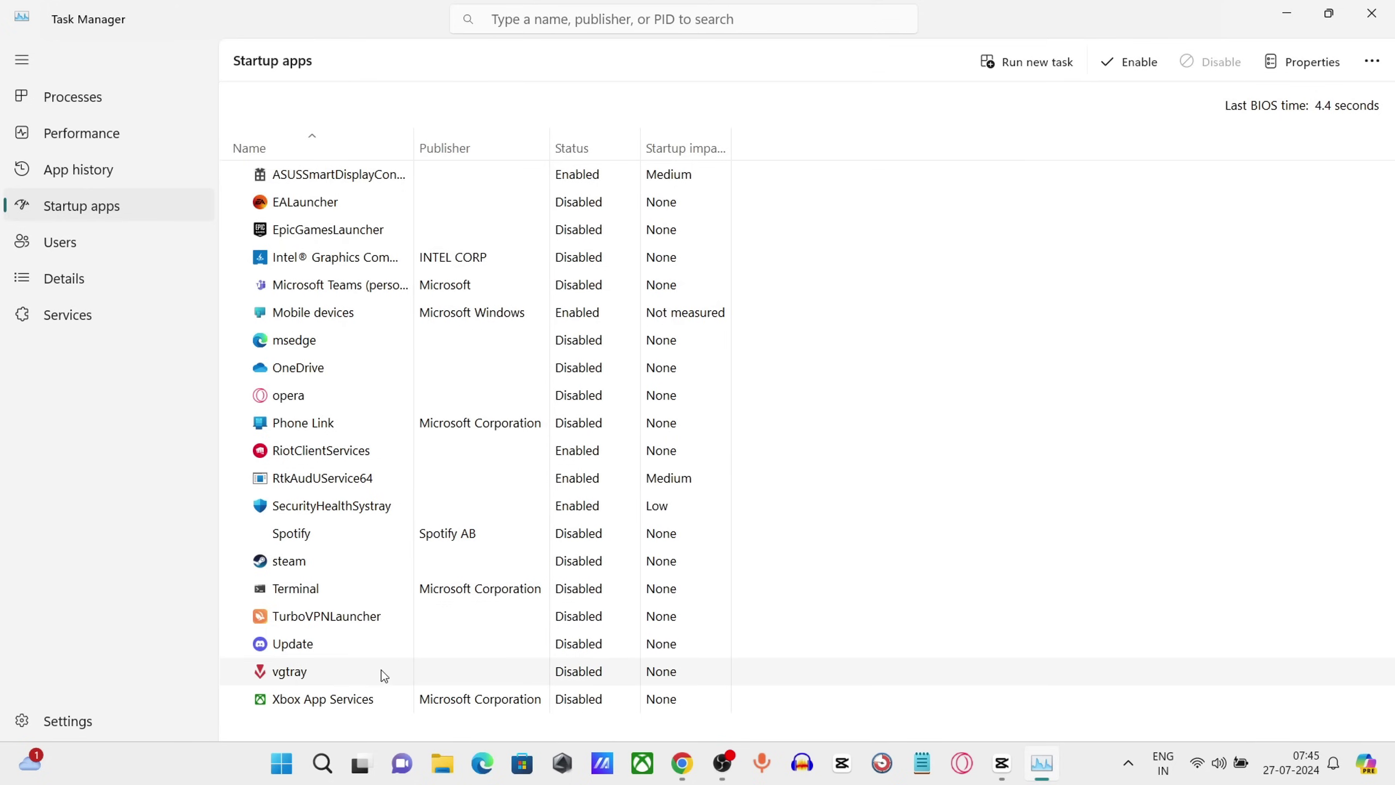
{"action": "right_click", "coordinate": [584, 682]}
{"action": "left_click", "coordinate": [621, 591]}
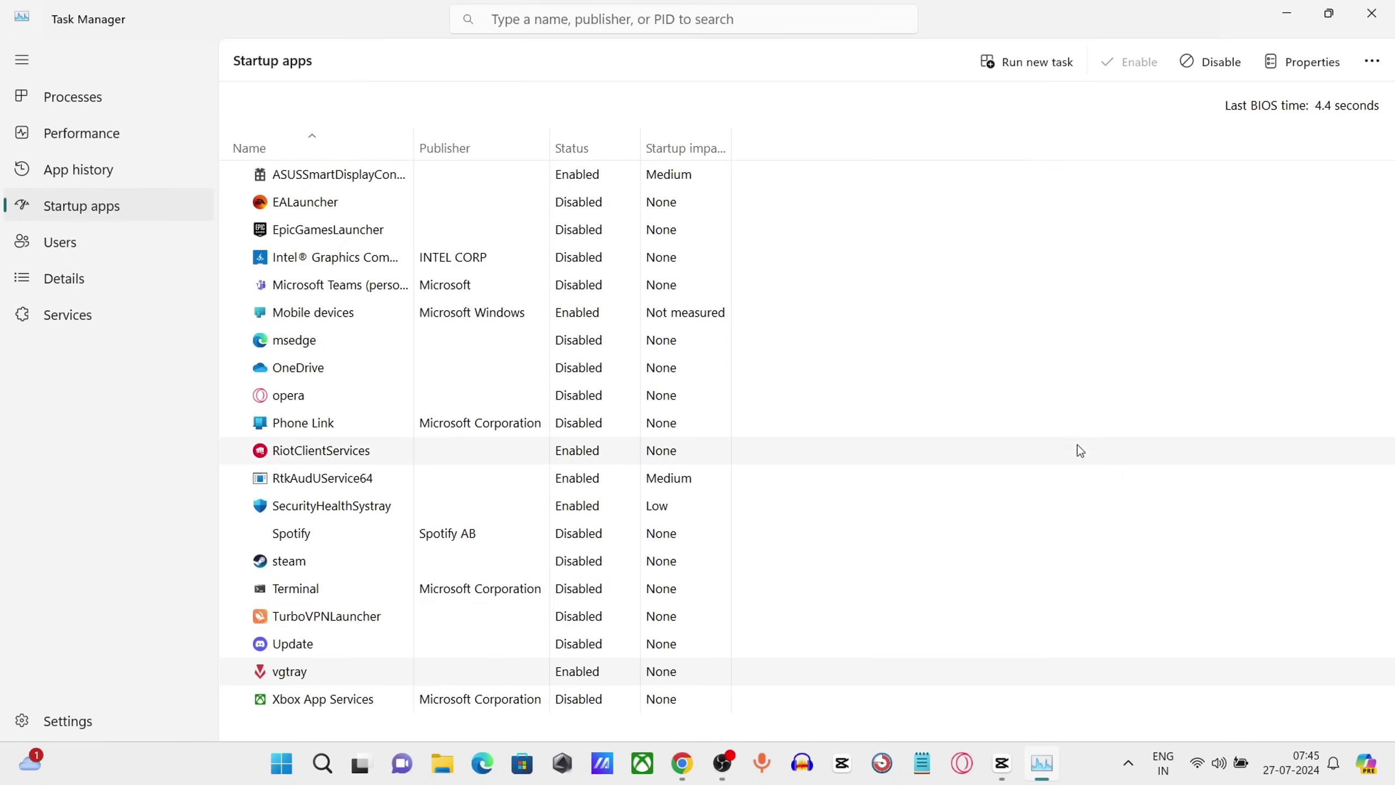
{"action": "left_click", "coordinate": [1369, 15]}
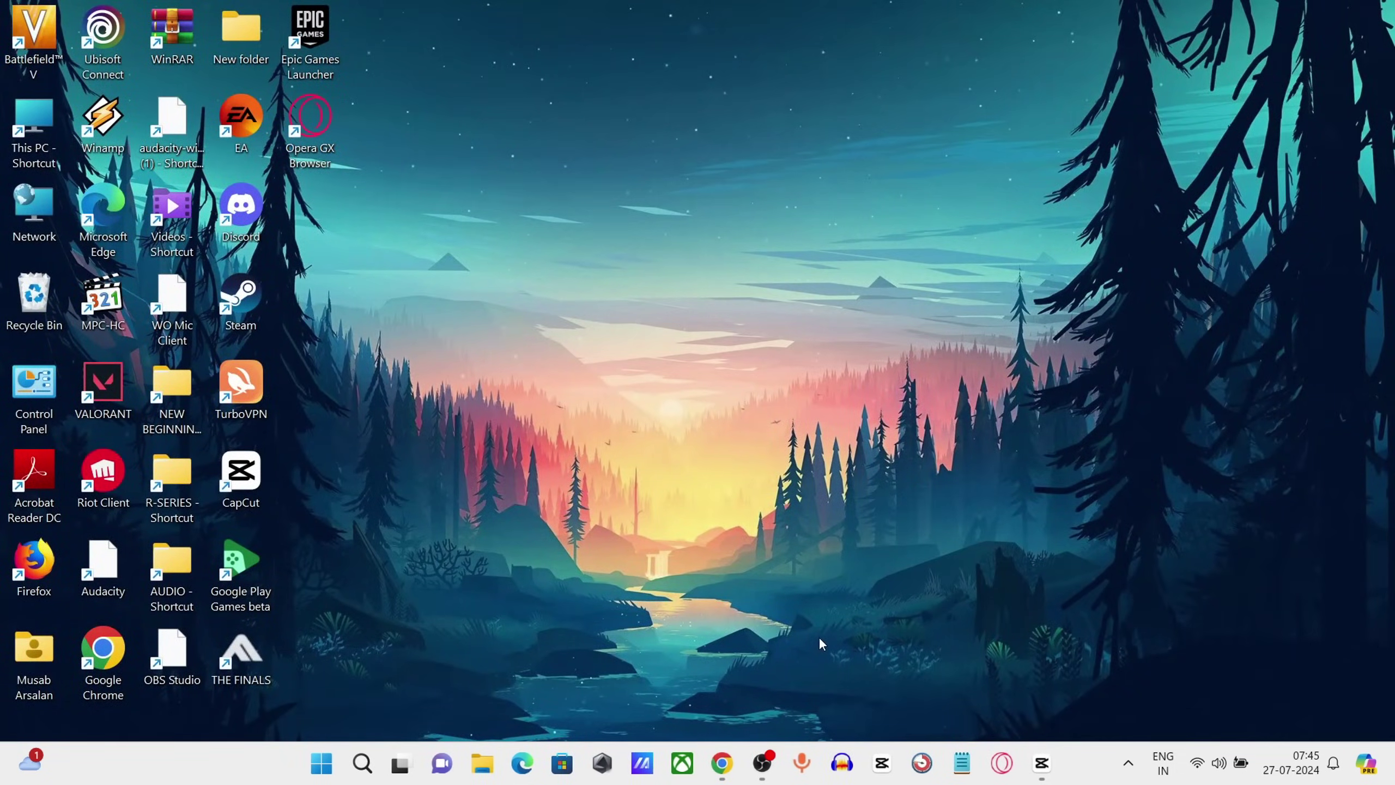
- Search Windows for 'SYSTEM' and move into the results toward System Configuration
{"action": "left_click", "coordinate": [762, 763]}
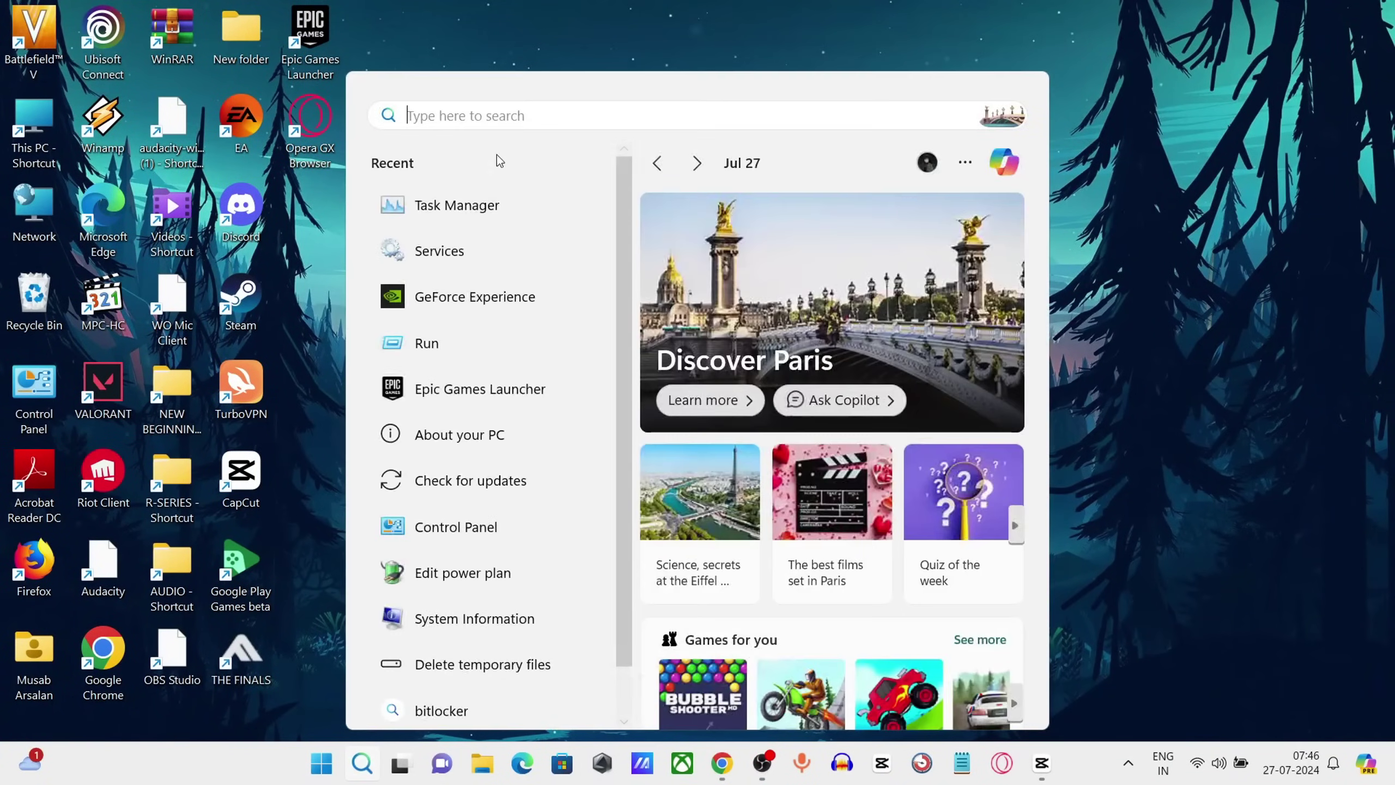
{"action": "type", "text": "SY"}
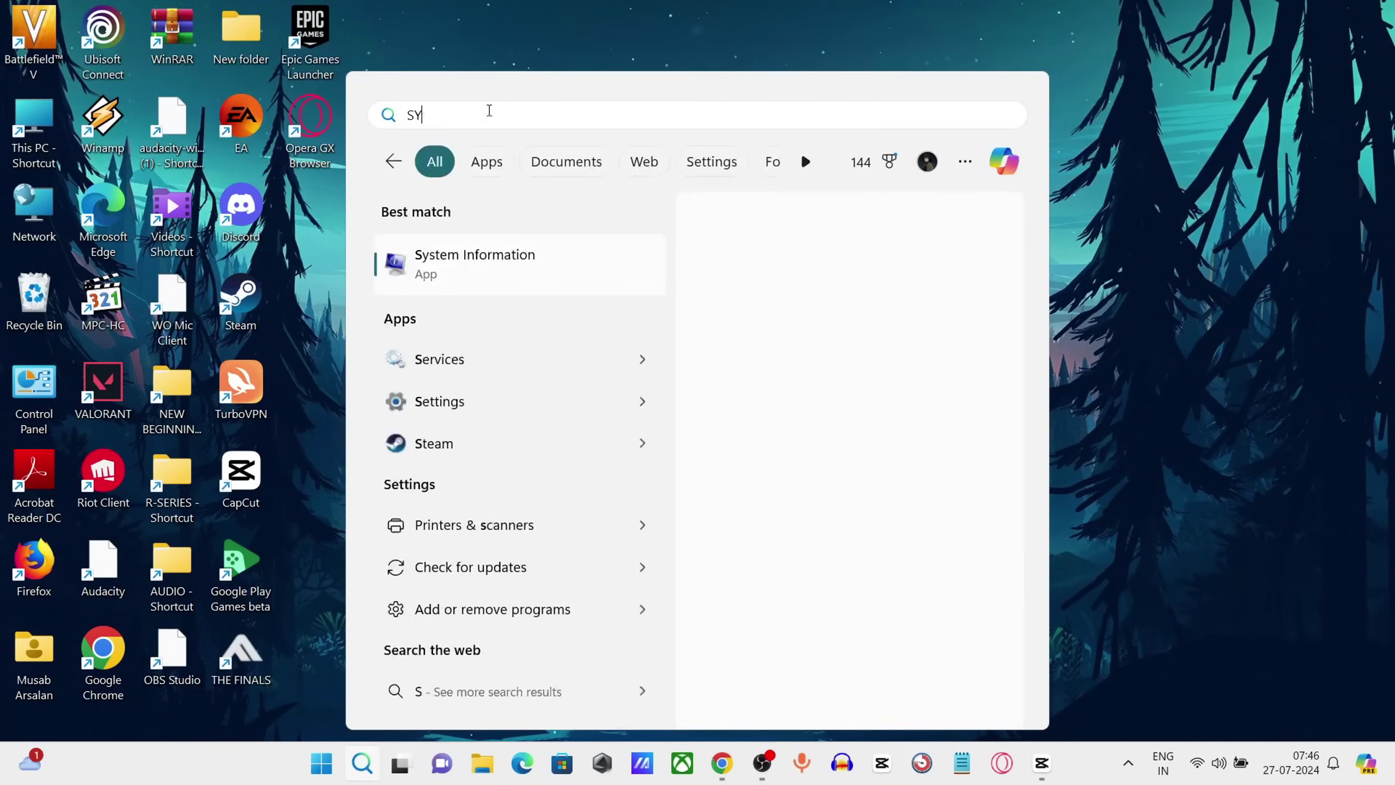
{"action": "type", "text": "STEM"}
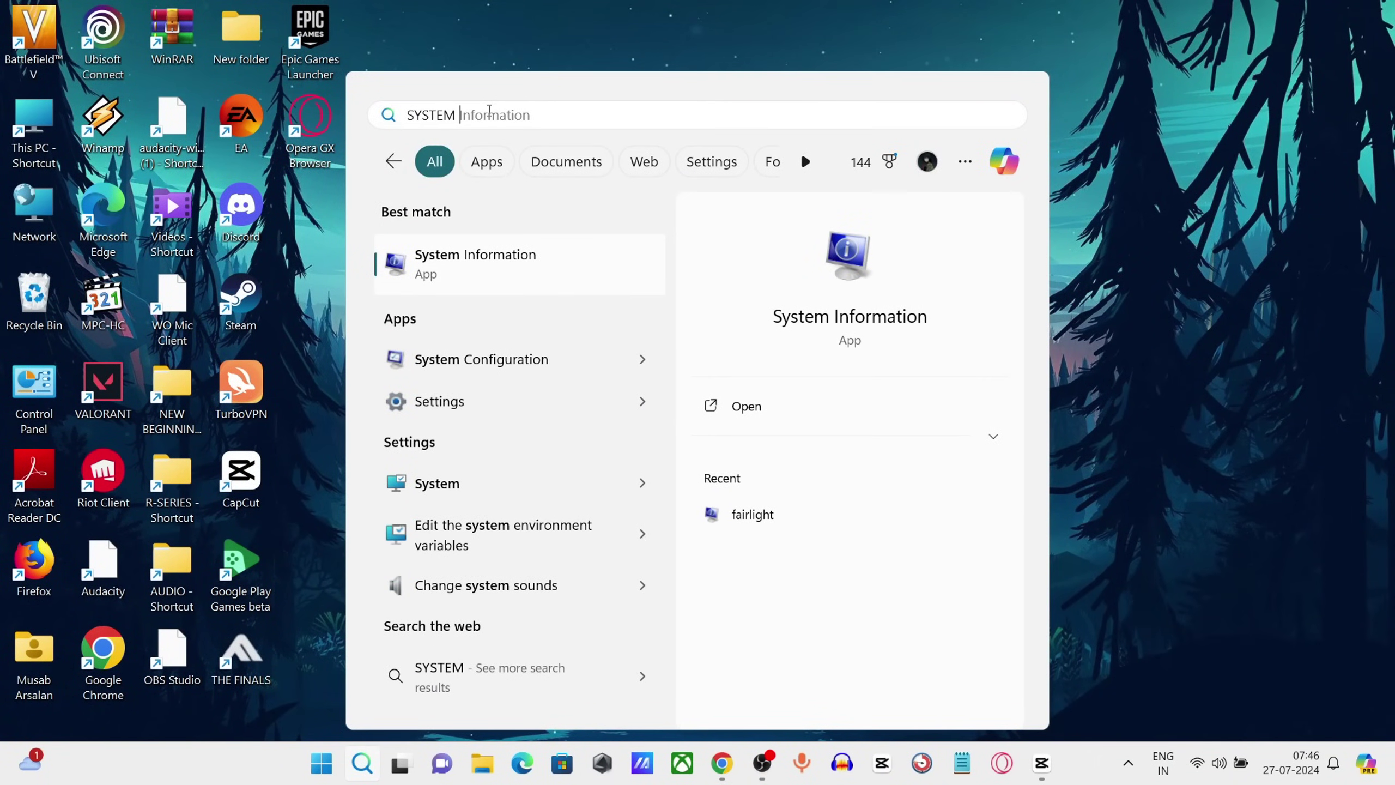
{"action": "key", "text": "Tab"}
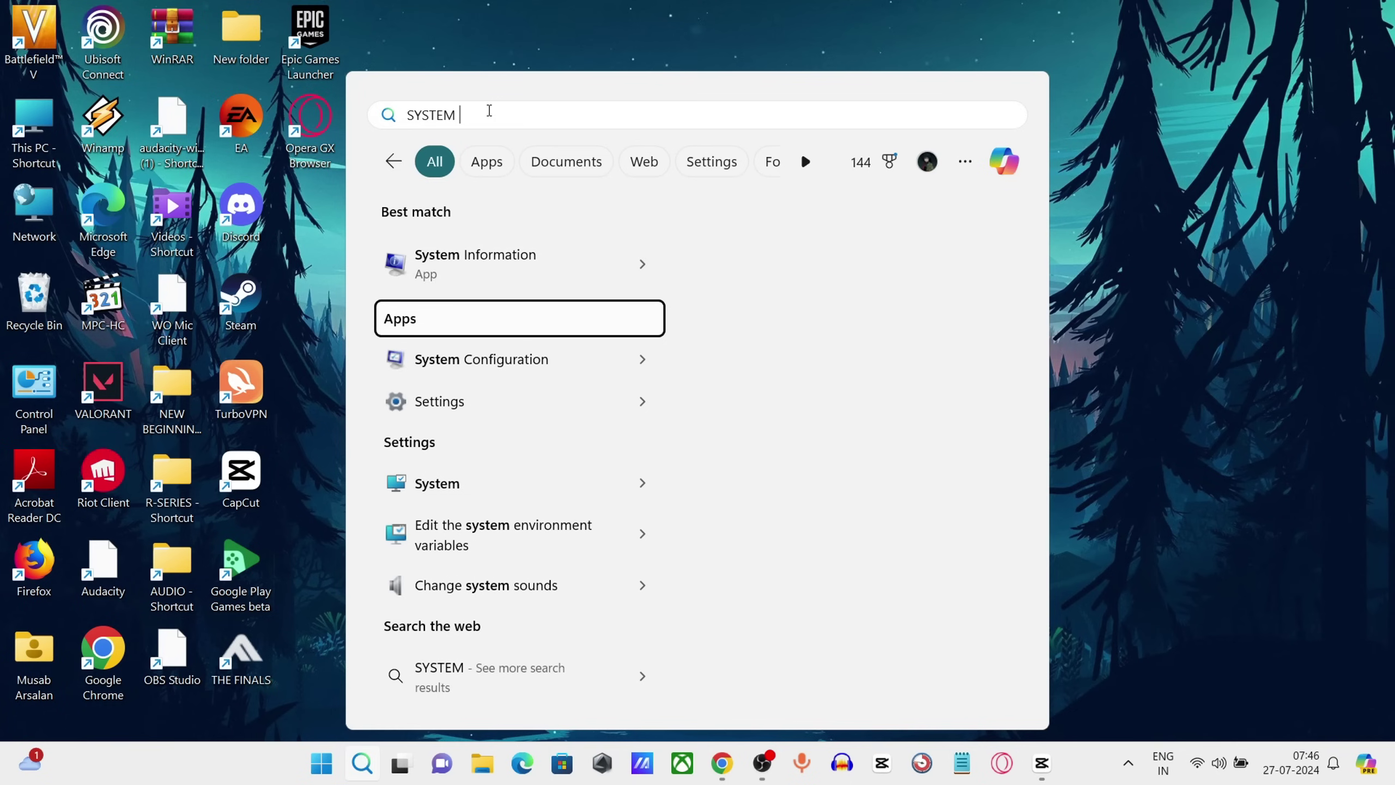
- In System Configuration Services, hide Microsoft services, keep vgc enabled, and confirm with OK
{"action": "left_click", "coordinate": [558, 360]}
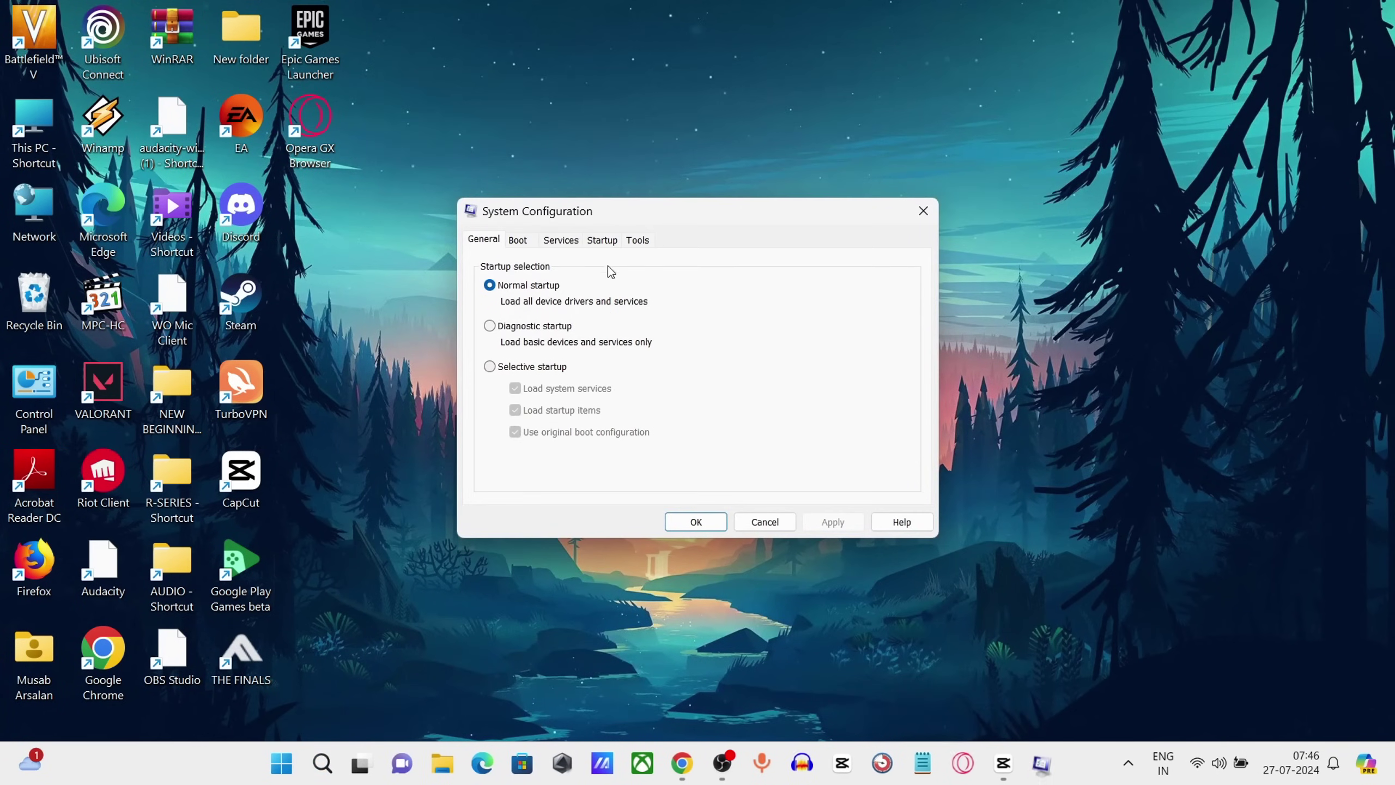
{"action": "left_click", "coordinate": [561, 242]}
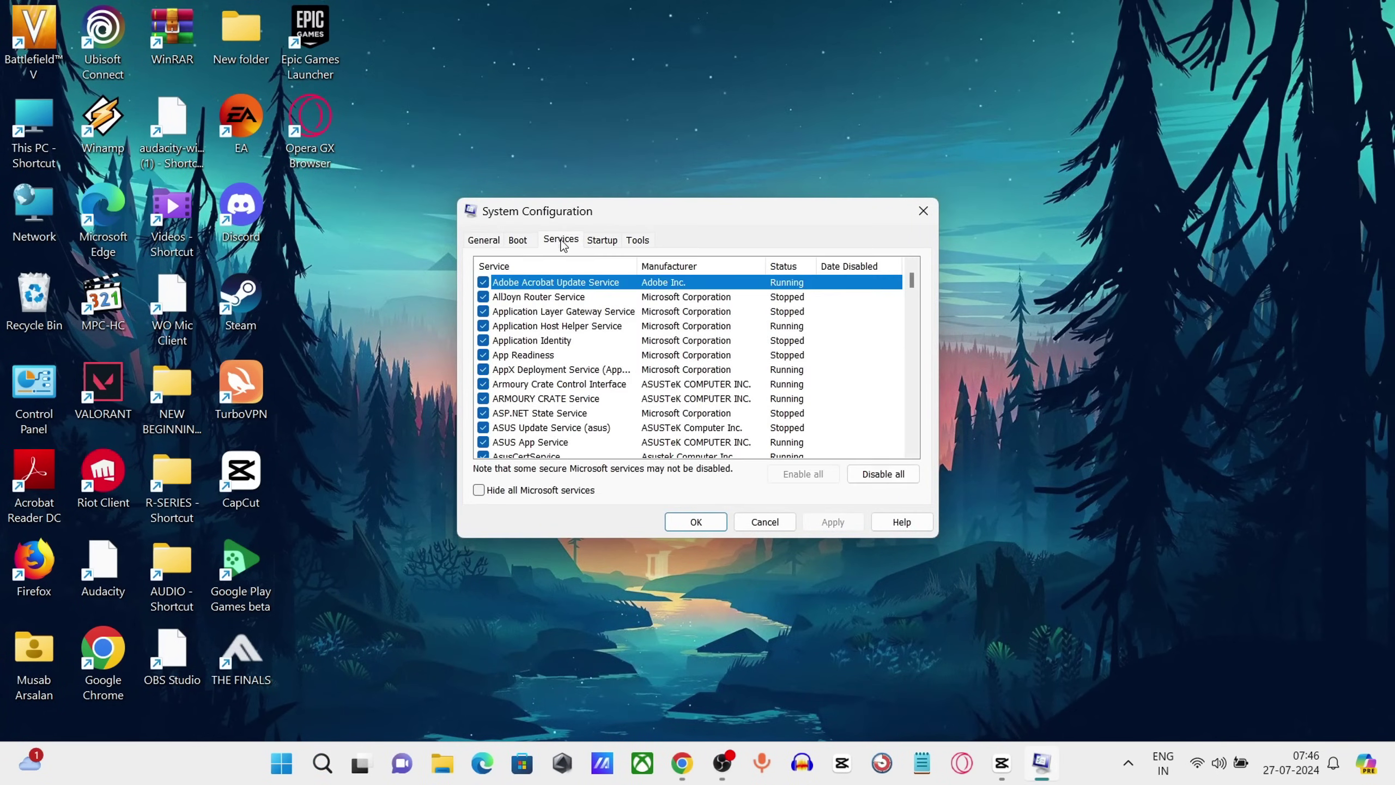
{"action": "left_click", "coordinate": [477, 491]}
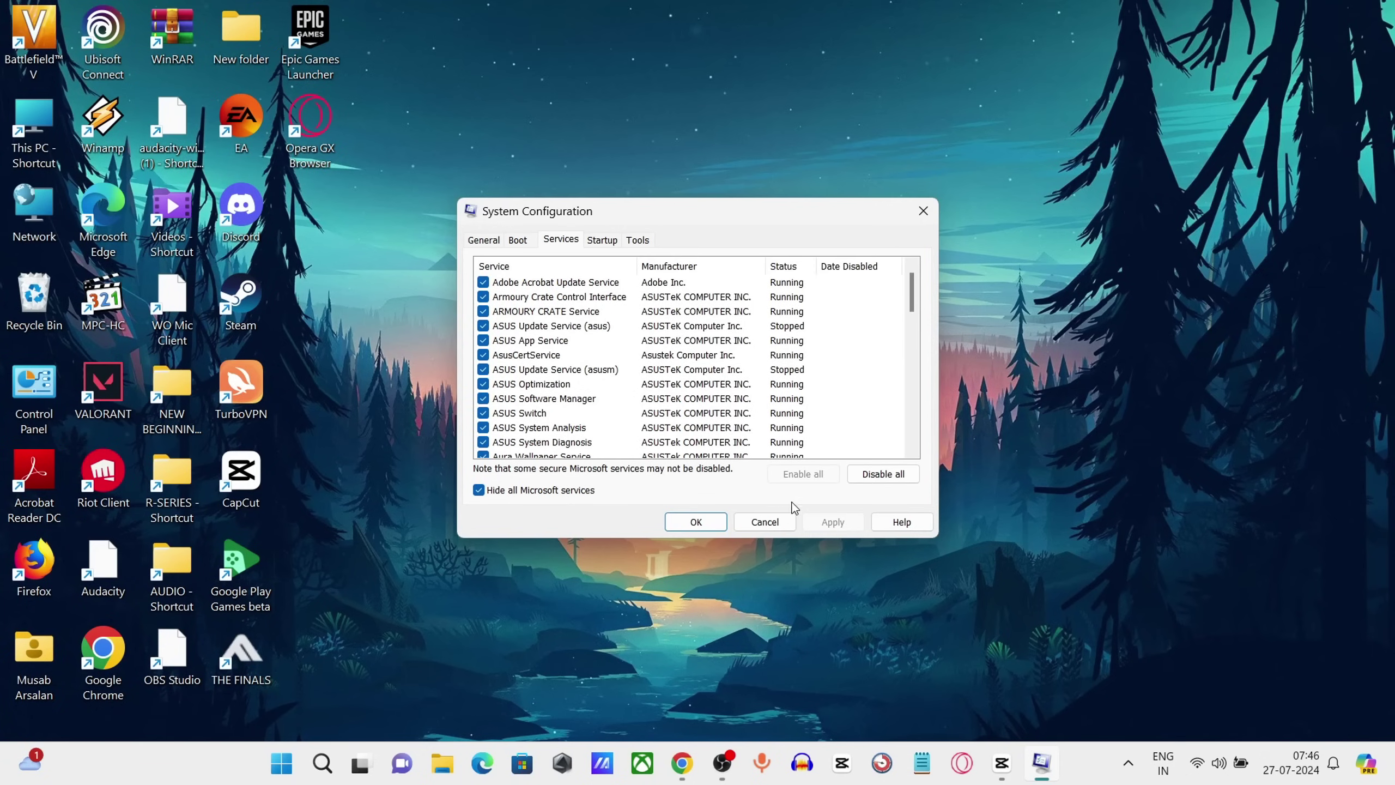
{"action": "scroll", "coordinate": [525, 357], "scroll_direction": "down", "scroll_amount": 5}
{"action": "scroll", "coordinate": [528, 382], "scroll_direction": "down", "scroll_amount": 5}
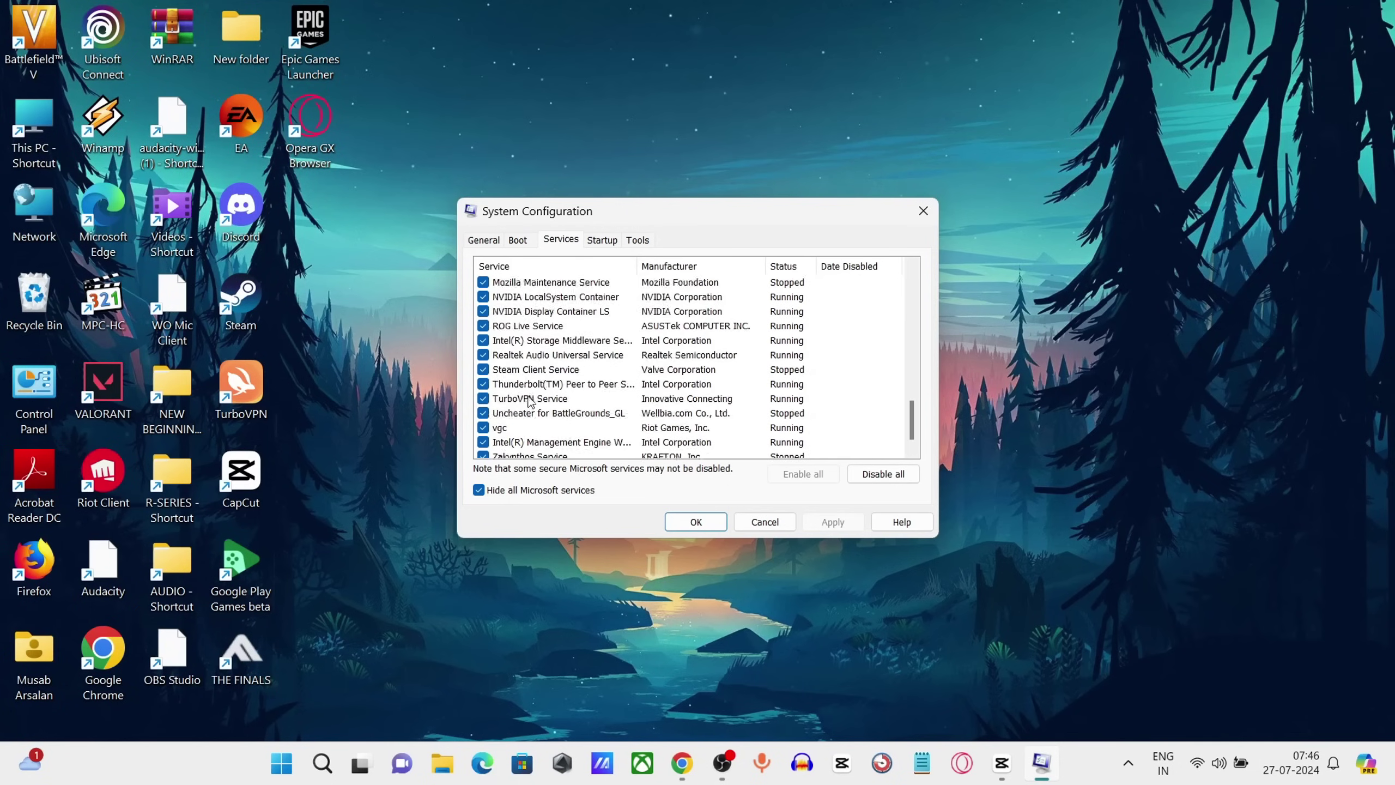
{"action": "scroll", "coordinate": [531, 404], "scroll_direction": "down", "scroll_amount": 1}
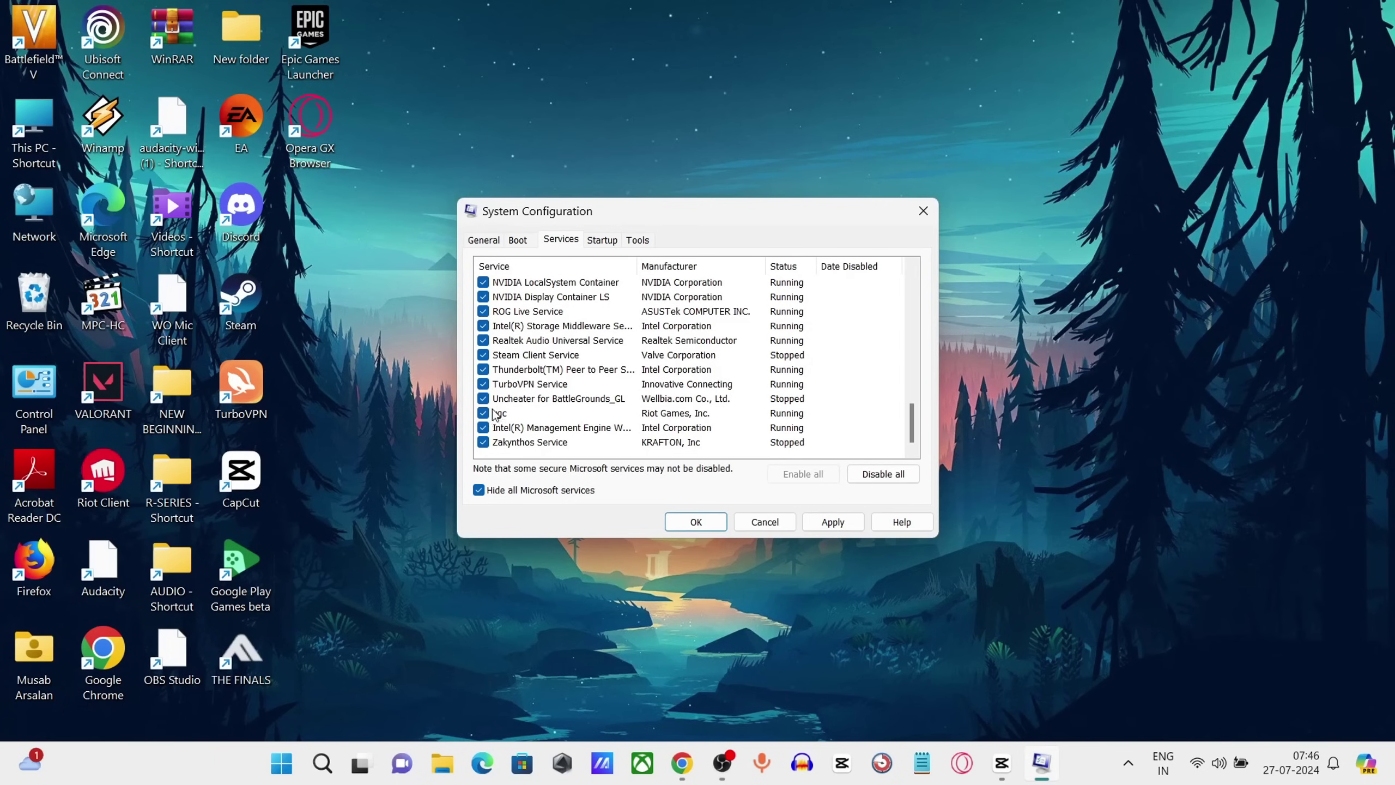
{"action": "scroll", "coordinate": [742, 370], "scroll_direction": "up", "scroll_amount": 3}
{"action": "scroll", "coordinate": [737, 371], "scroll_direction": "down", "scroll_amount": 3}
{"action": "left_click", "coordinate": [724, 529]}
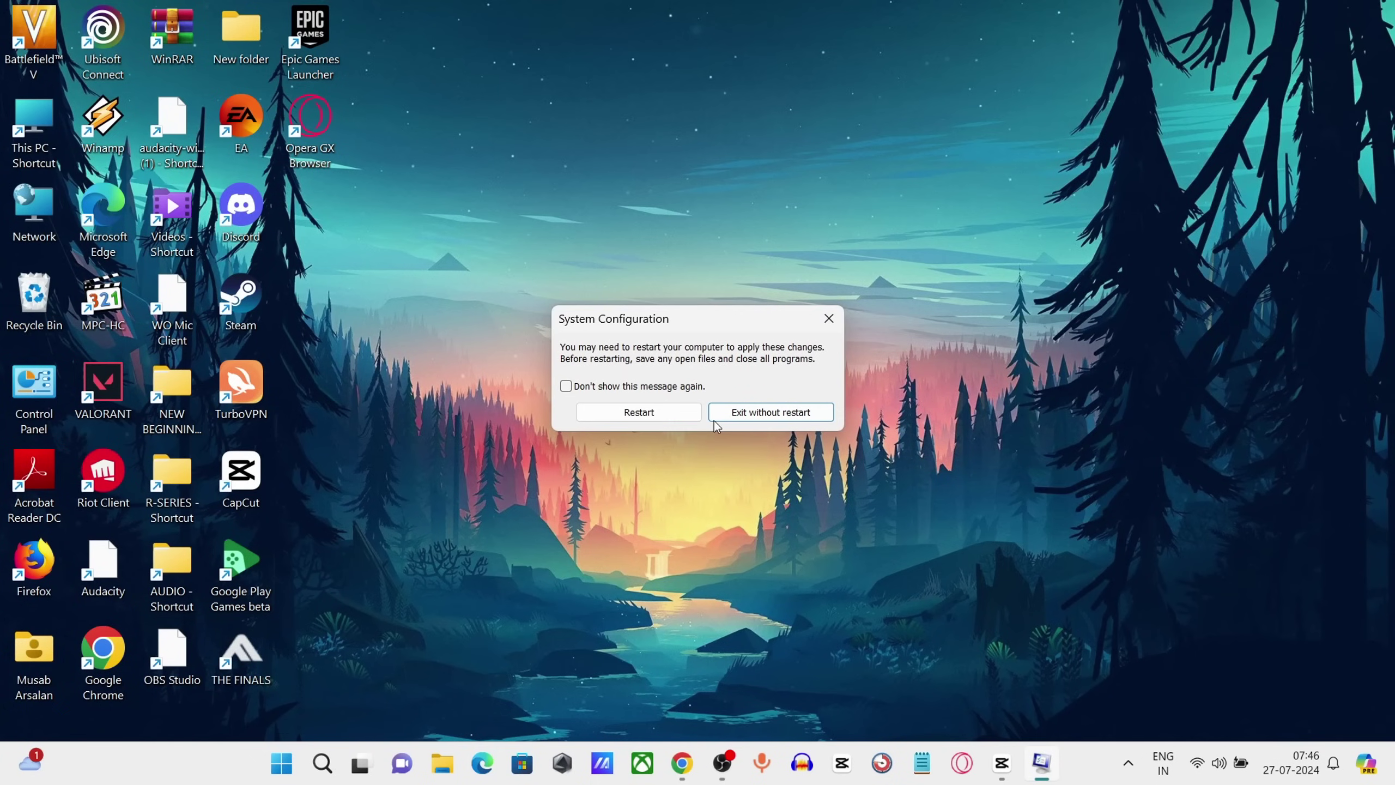
- Dismiss the restart prompt and bring up the Start menu power options
{"action": "left_click", "coordinate": [832, 317]}
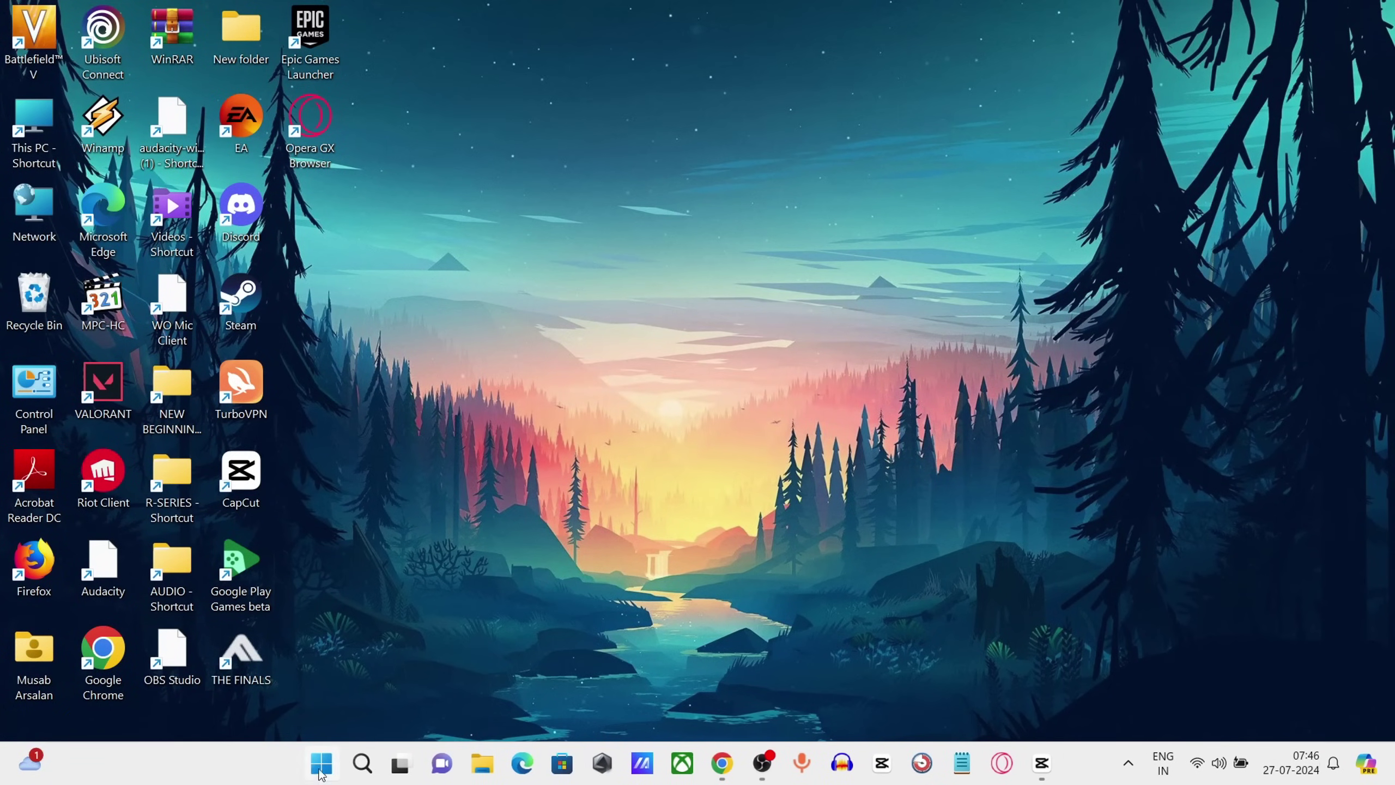
{"action": "left_click", "coordinate": [321, 764]}
{"action": "left_click", "coordinate": [922, 700]}
- Bring up the Run dialog from the Start right-click menu, holding the %localappdata% path
{"action": "right_click", "coordinate": [318, 760]}
{"action": "left_click", "coordinate": [298, 649]}
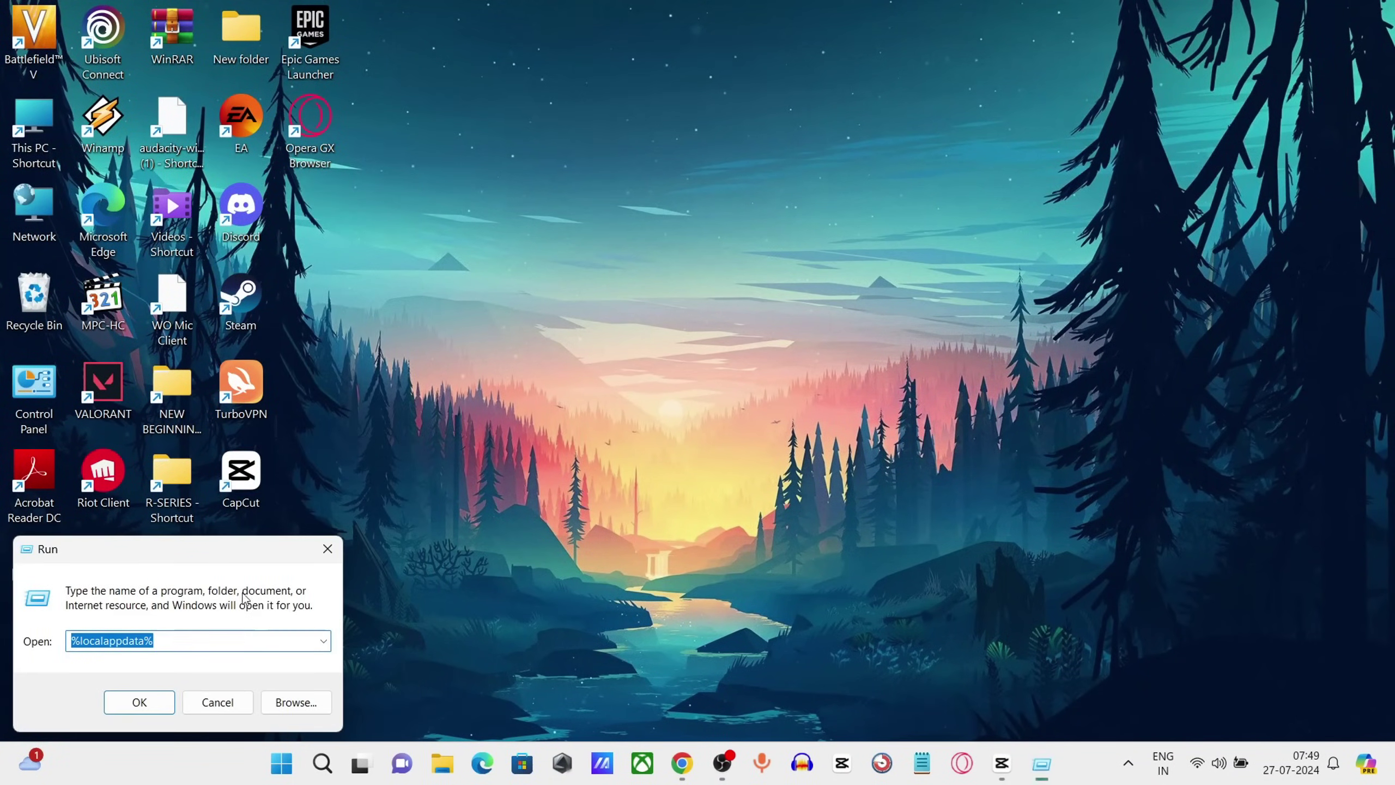
{"action": "left_click", "coordinate": [719, 403]}
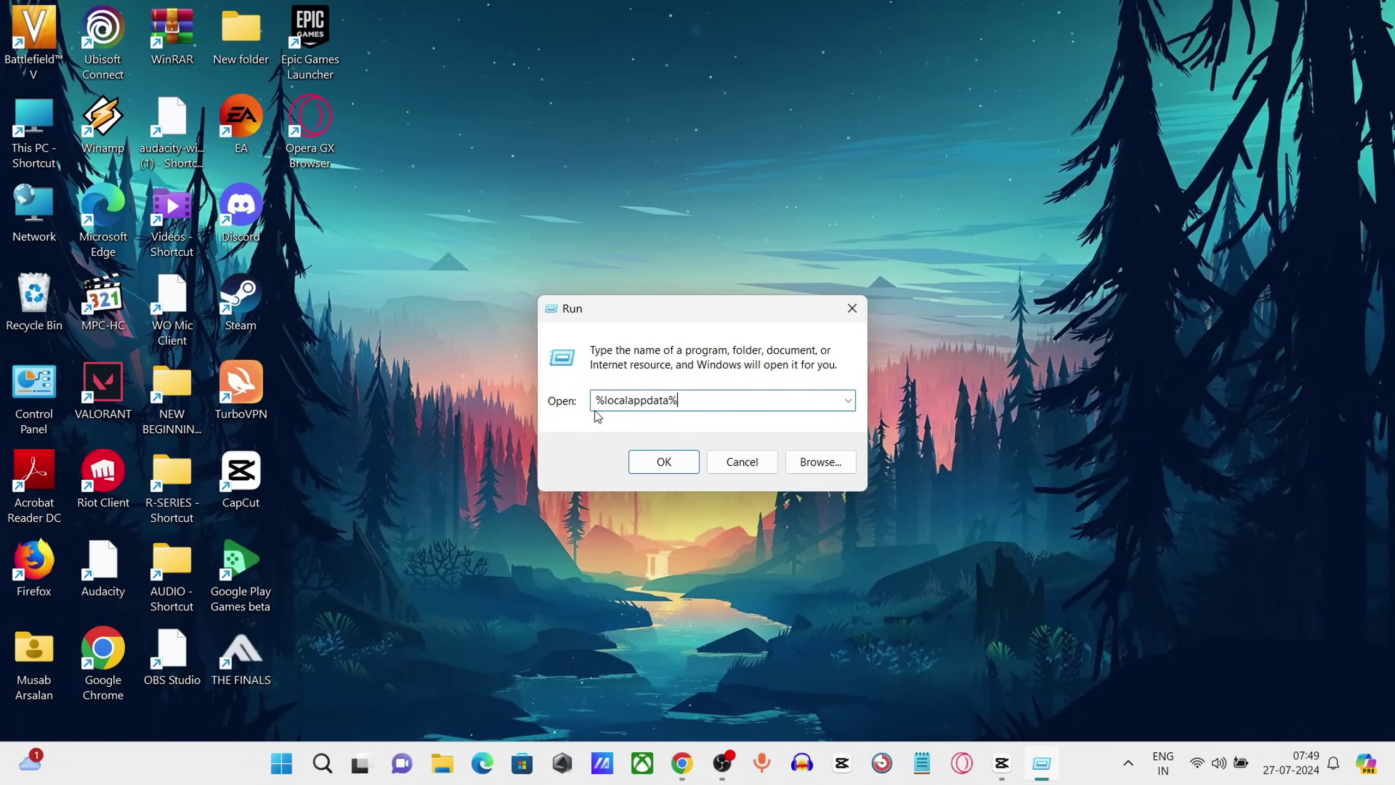
- Open Local AppData, try deleting Riot Games, and dismiss the folder-in-use warning
{"action": "left_click", "coordinate": [664, 462]}
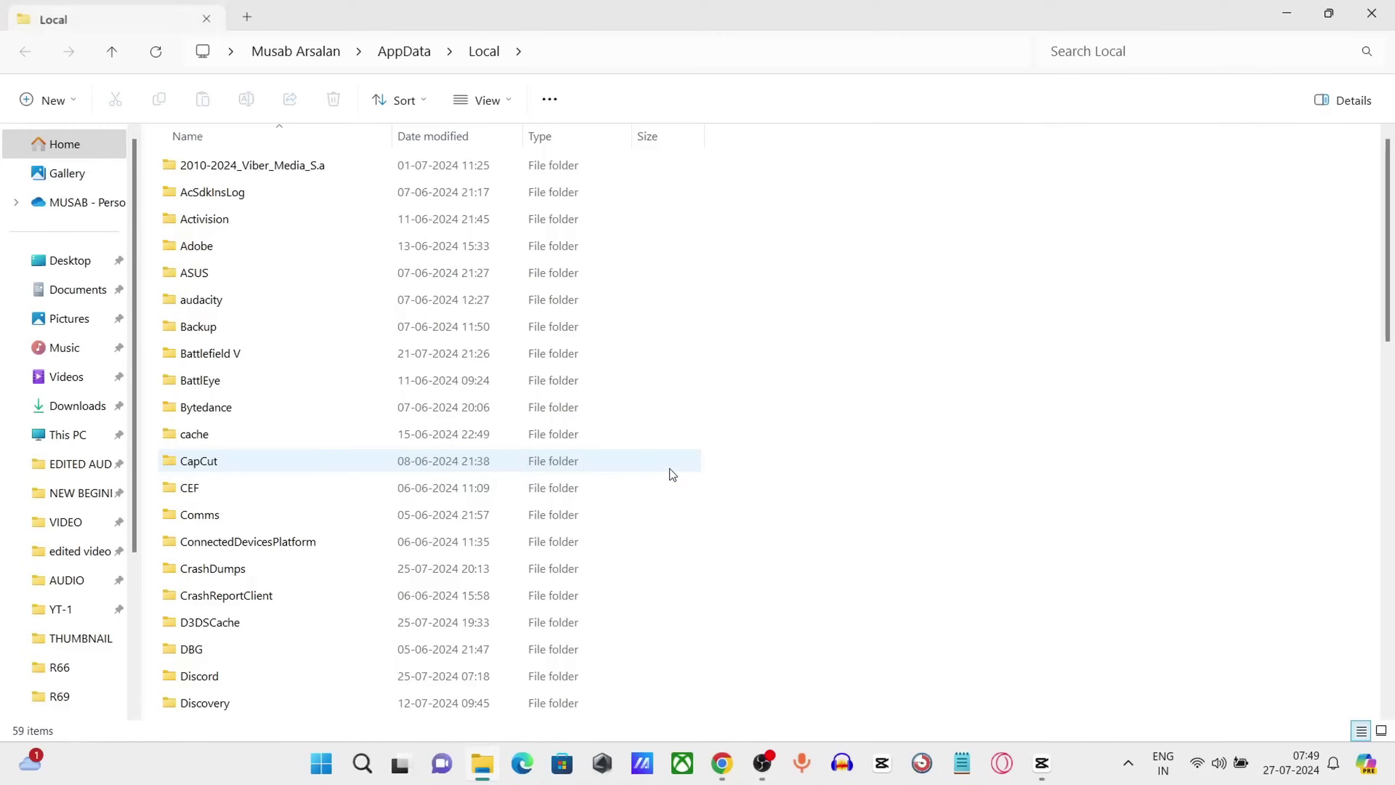
{"action": "scroll", "coordinate": [399, 410], "scroll_direction": "down", "scroll_amount": 2}
{"action": "scroll", "coordinate": [395, 424], "scroll_direction": "down", "scroll_amount": 2}
{"action": "scroll", "coordinate": [393, 430], "scroll_direction": "down", "scroll_amount": 2}
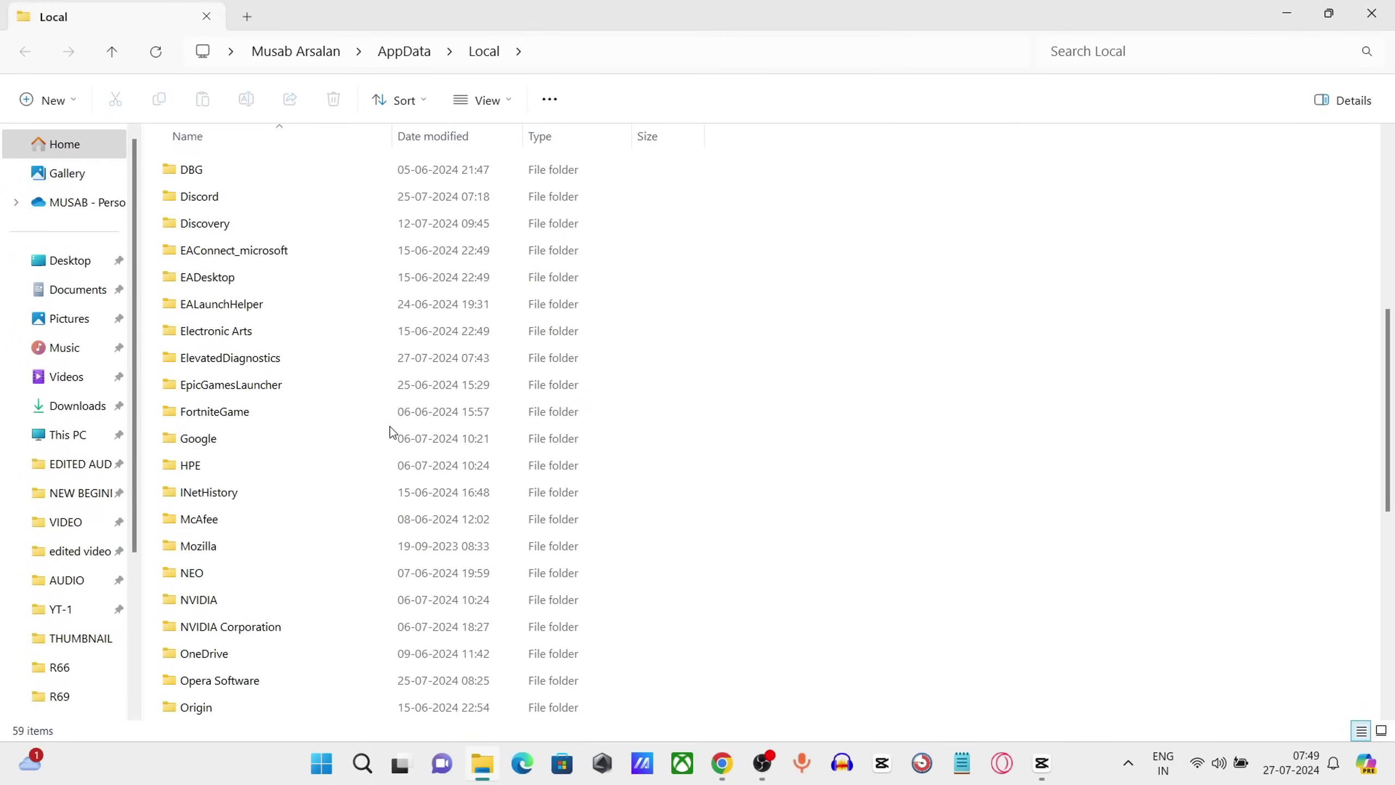
{"action": "scroll", "coordinate": [390, 432], "scroll_direction": "down", "scroll_amount": 1}
{"action": "scroll", "coordinate": [290, 527], "scroll_direction": "down", "scroll_amount": 2}
{"action": "scroll", "coordinate": [290, 535], "scroll_direction": "down", "scroll_amount": 1}
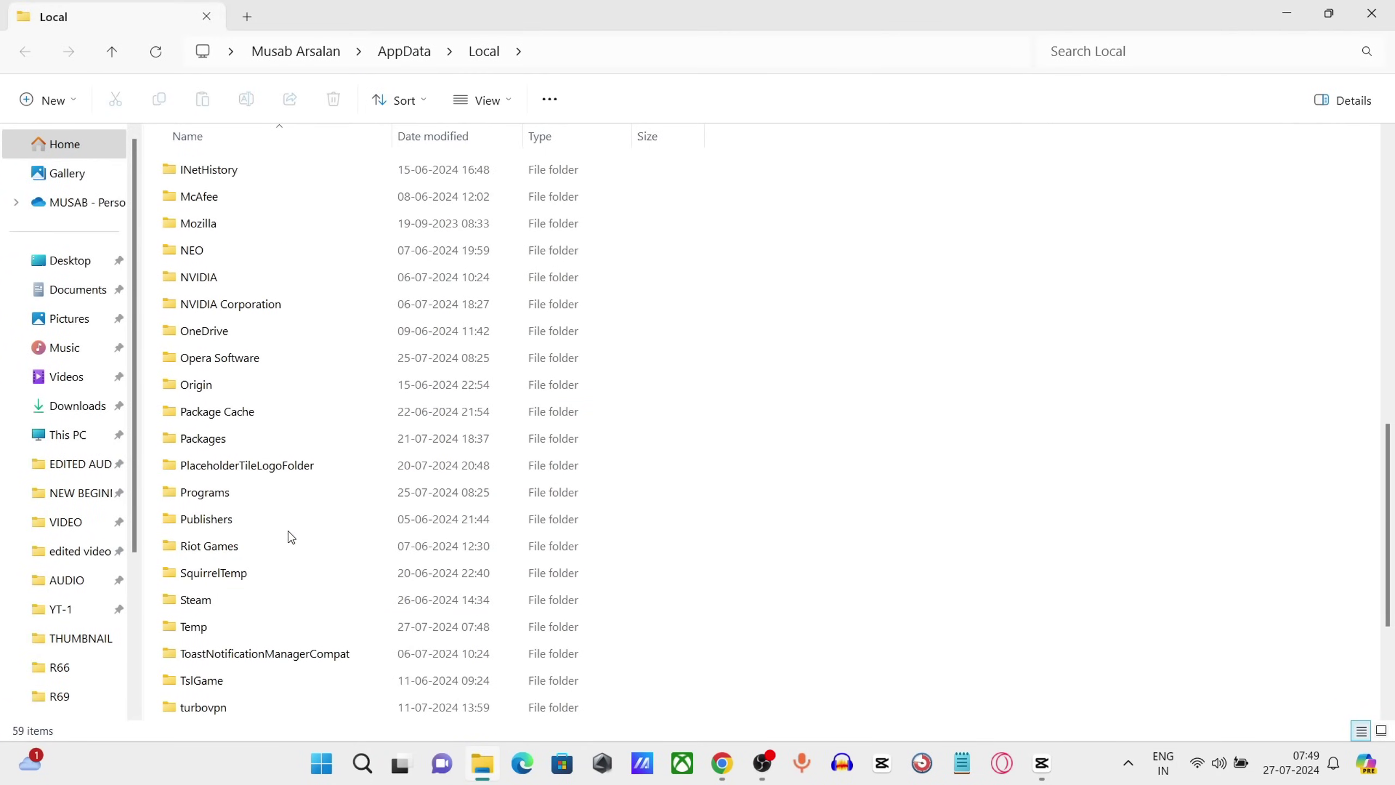
{"action": "right_click", "coordinate": [290, 550]}
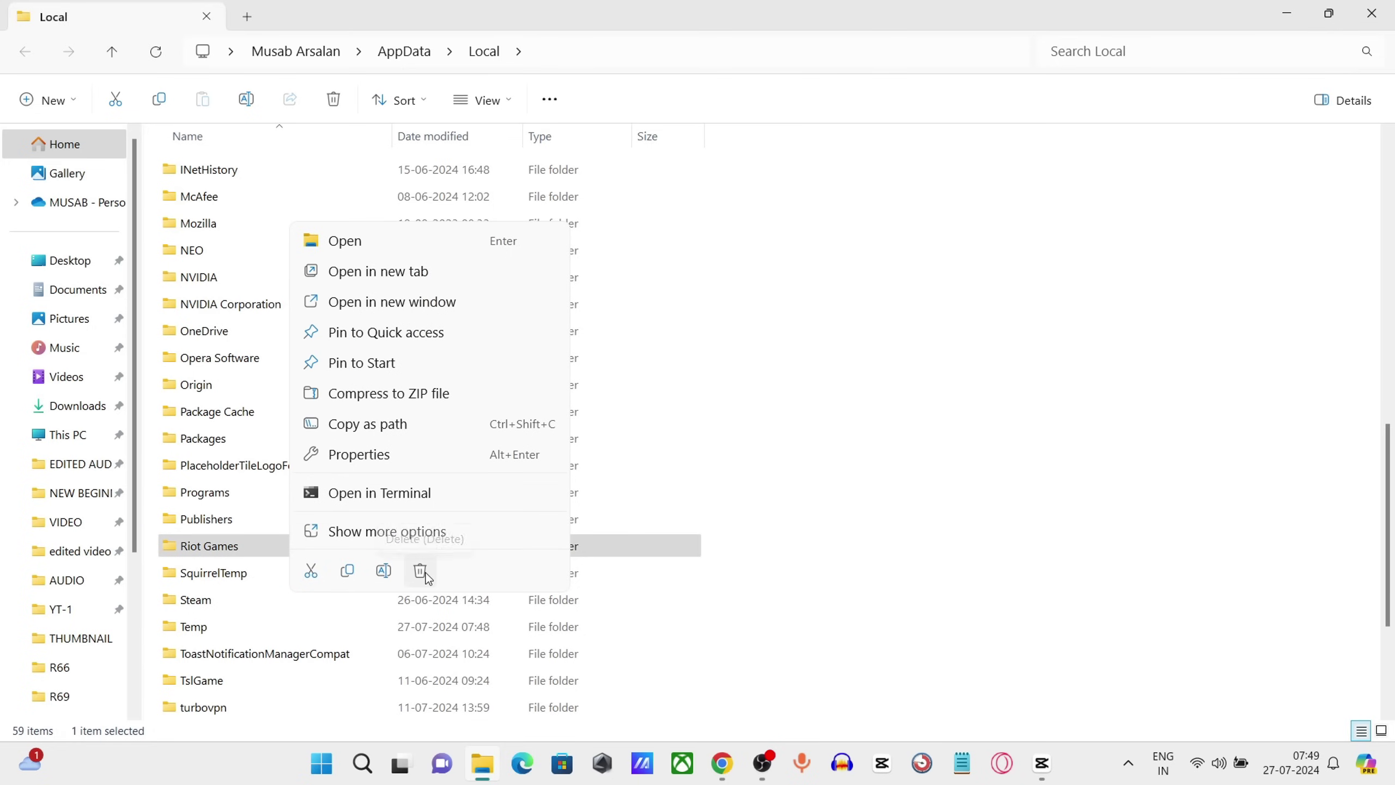
{"action": "left_click", "coordinate": [422, 572]}
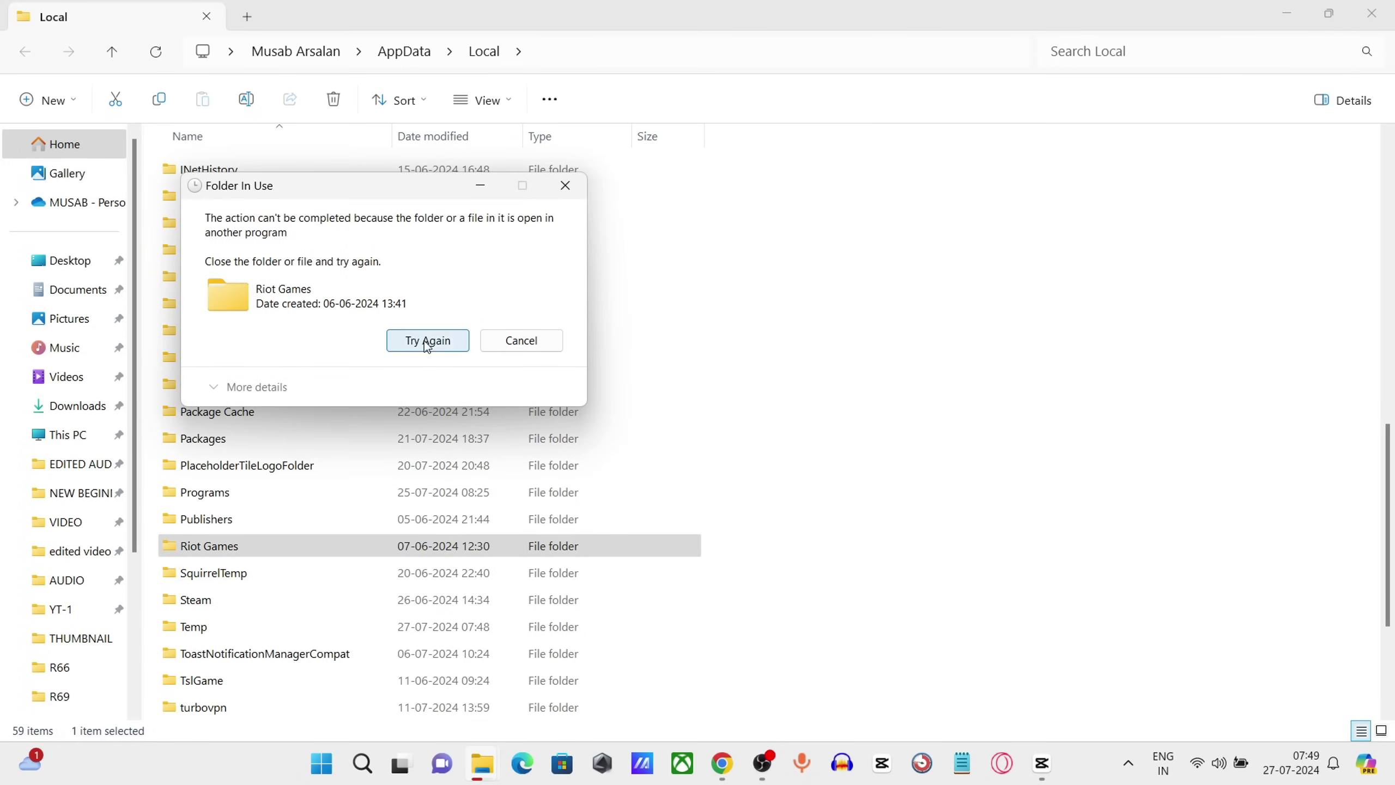
{"action": "left_click", "coordinate": [564, 186]}
- Exit the Riot Client from the system tray and delete the Riot Games folder again
{"action": "left_click", "coordinate": [1130, 766]}
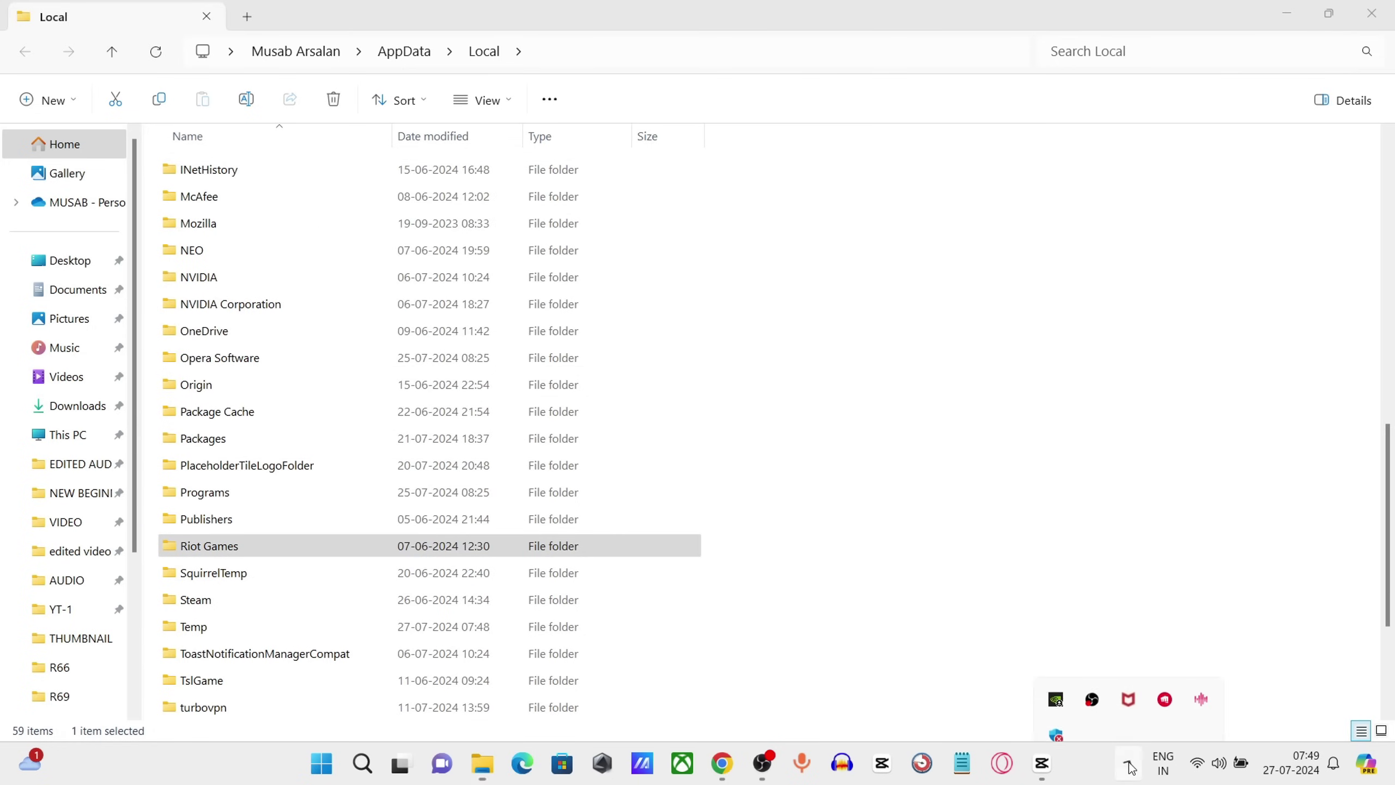
{"action": "right_click", "coordinate": [1164, 678]}
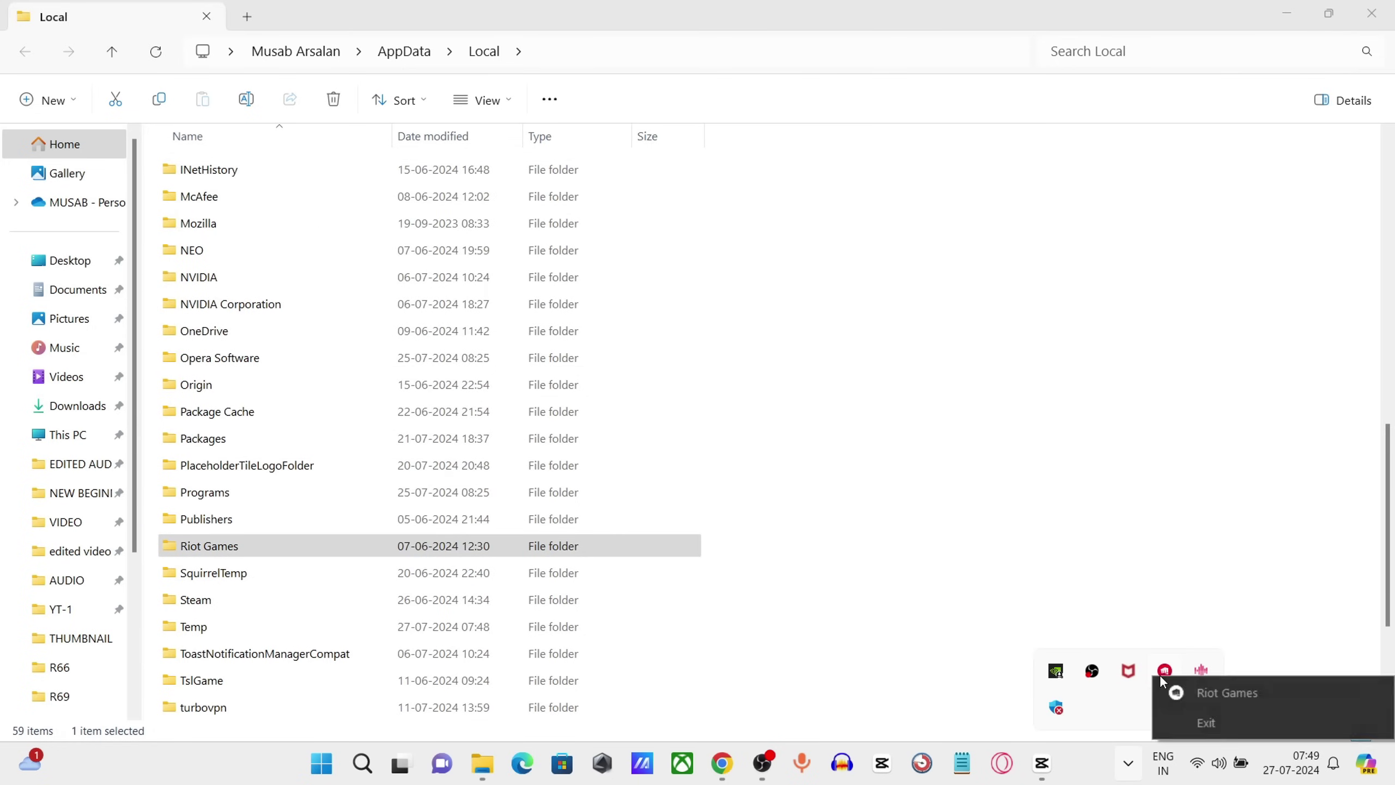
{"action": "left_click", "coordinate": [1186, 725]}
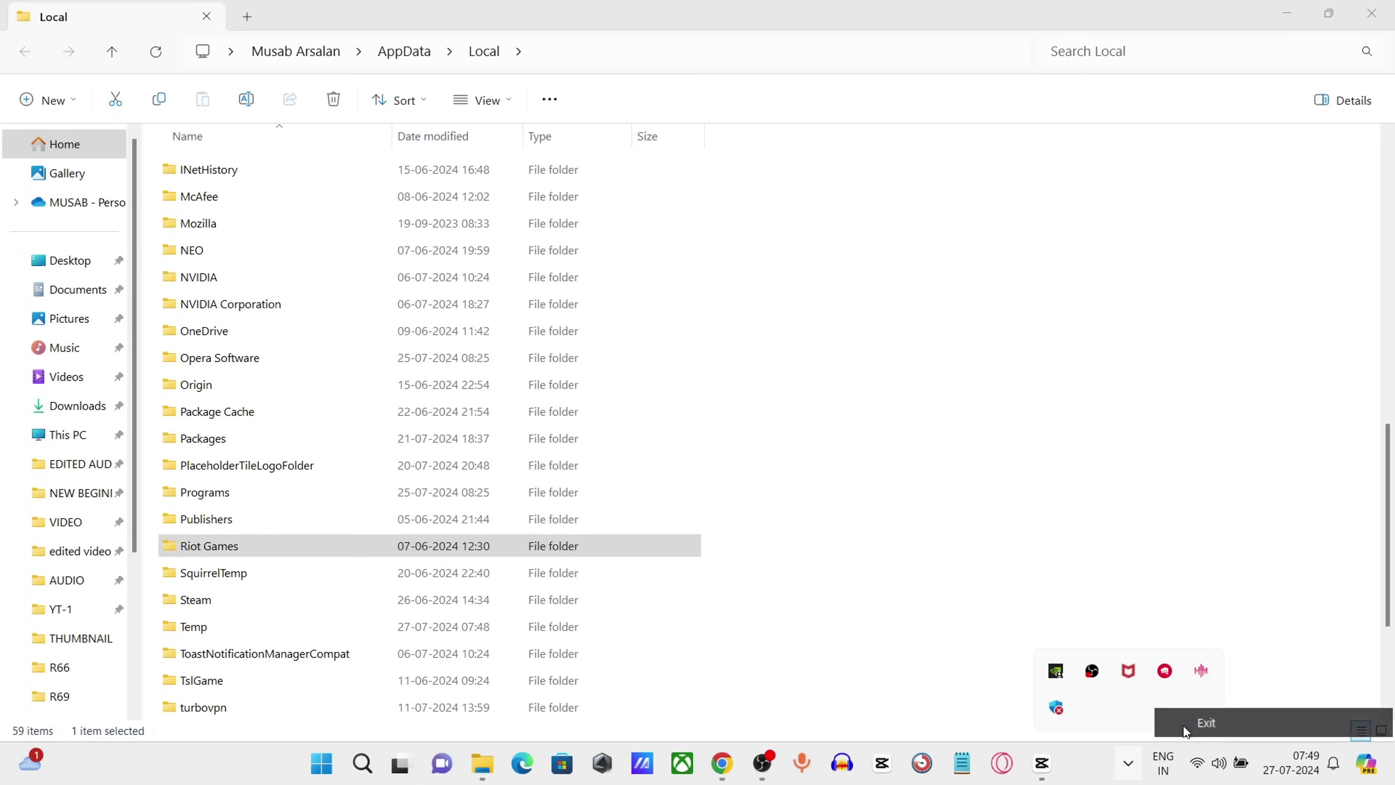
{"action": "right_click", "coordinate": [430, 549]}
{"action": "left_click", "coordinate": [932, 418]}
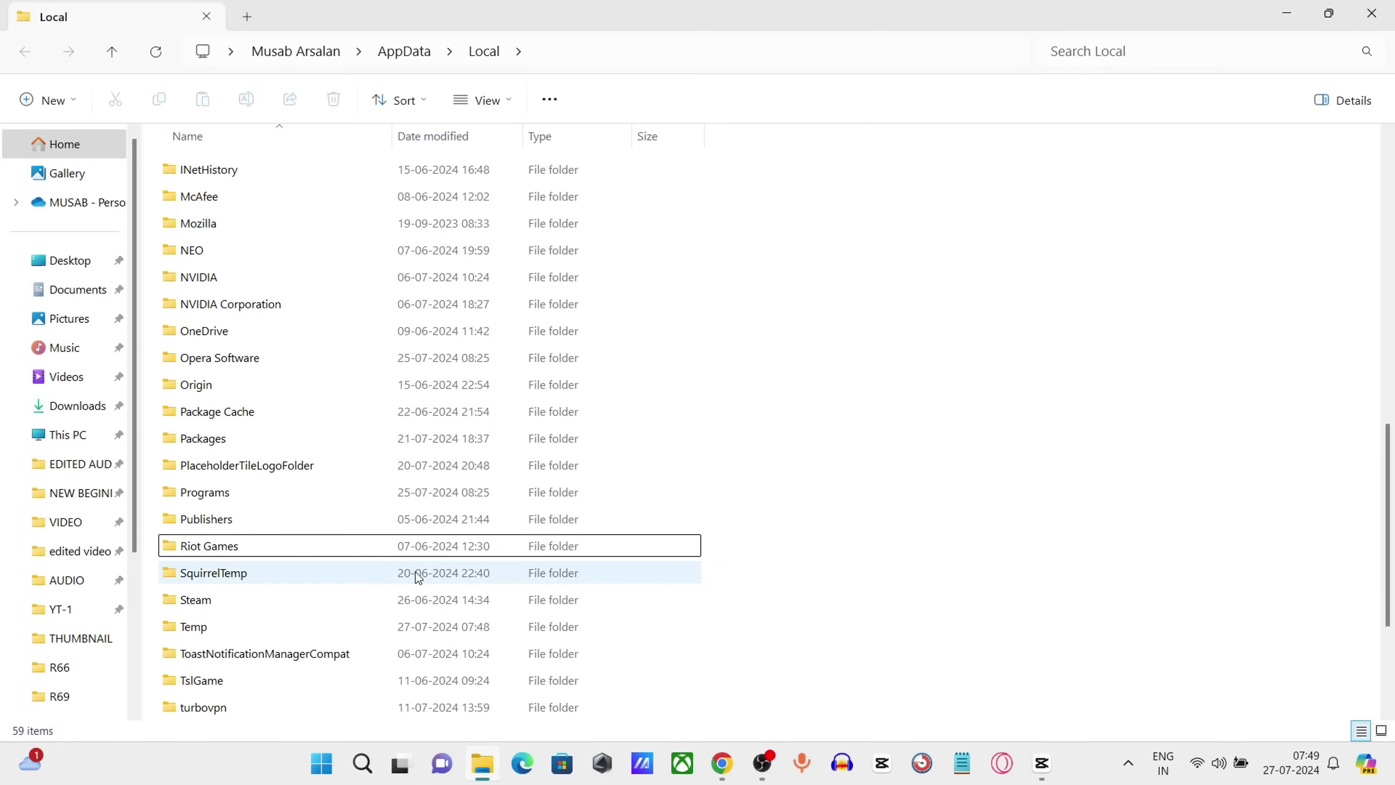
{"action": "scroll", "coordinate": [415, 576], "scroll_direction": "down", "scroll_amount": 3}
{"action": "scroll", "coordinate": [366, 610], "scroll_direction": "up", "scroll_amount": 5}
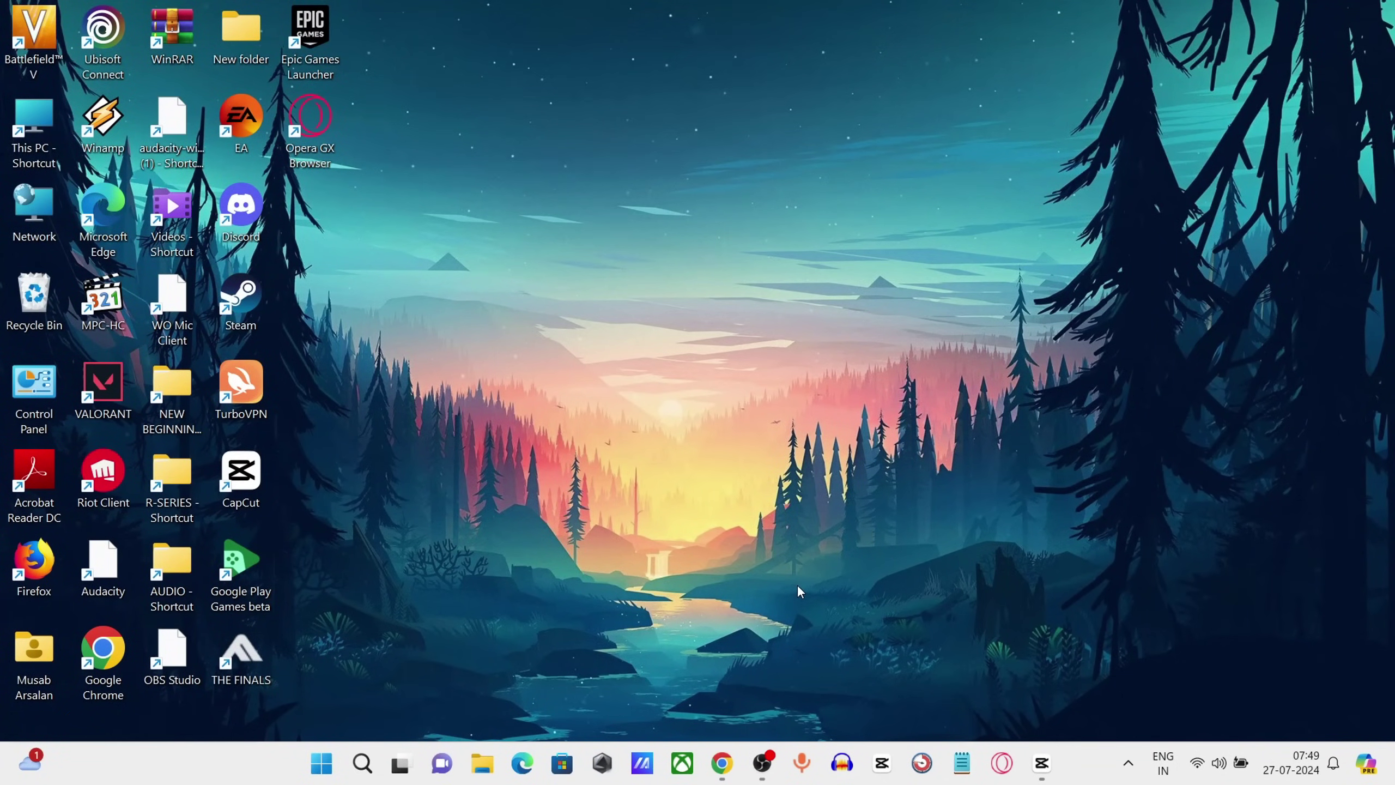
- Search Windows for 'CONTROL' and open Control Panel from the results
{"action": "left_click", "coordinate": [363, 764]}
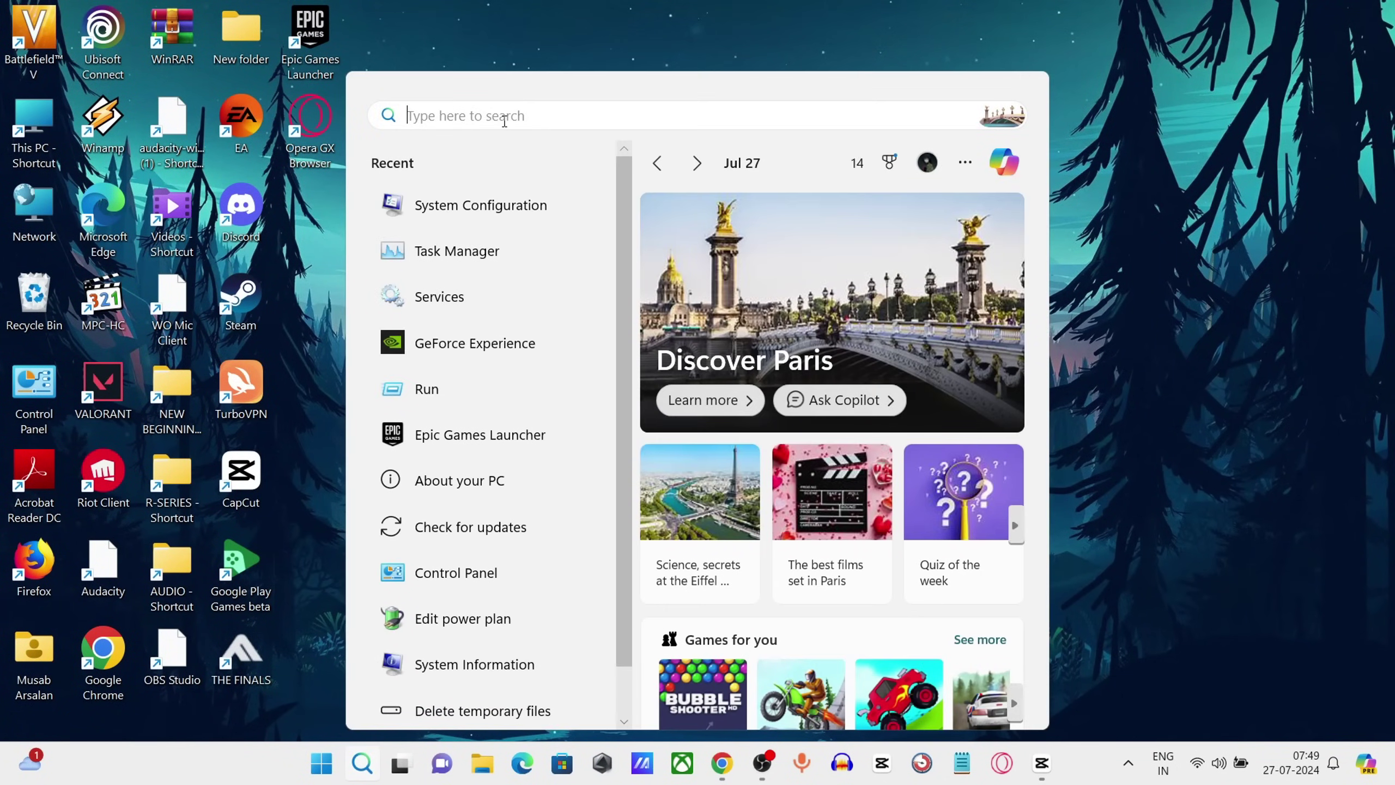
{"action": "type", "text": "CO"}
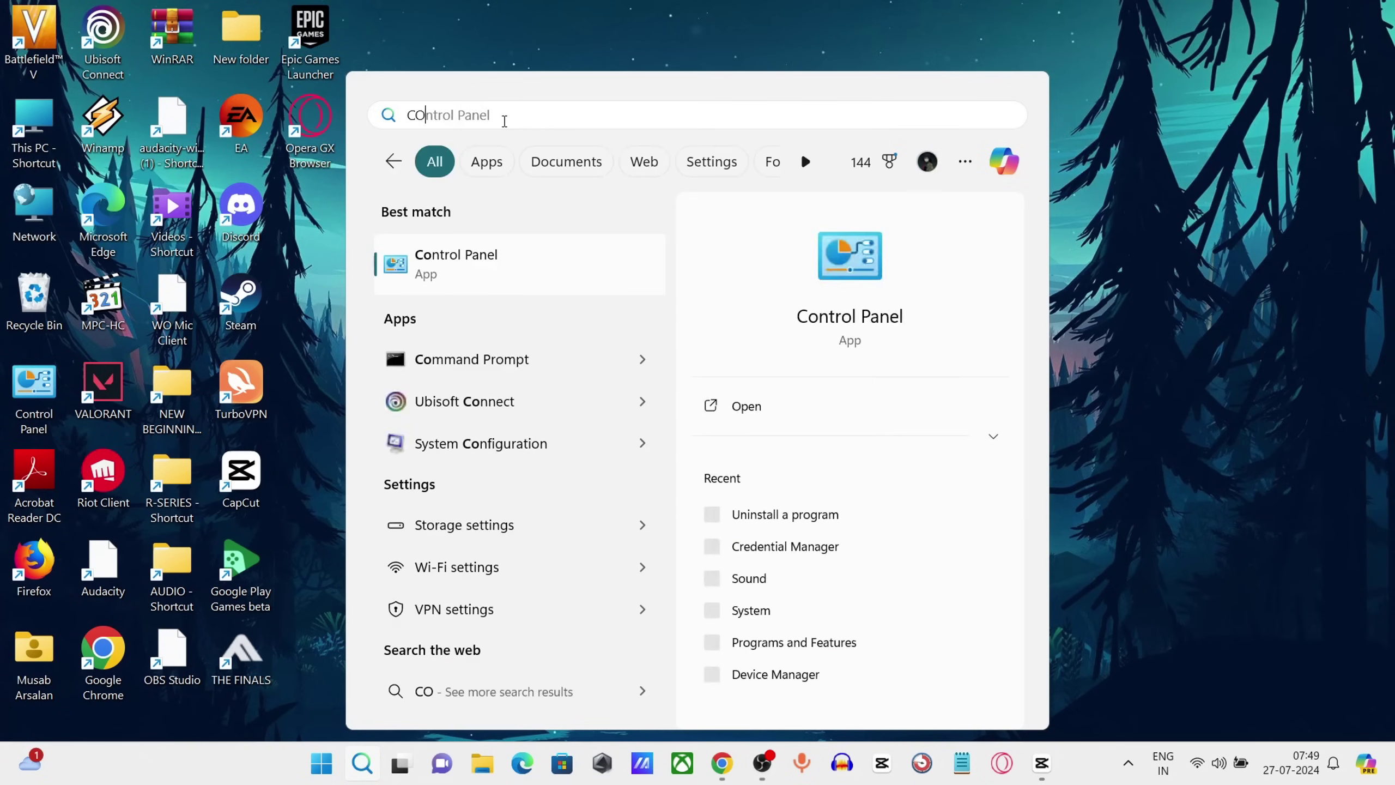
{"action": "type", "text": "NTROL"}
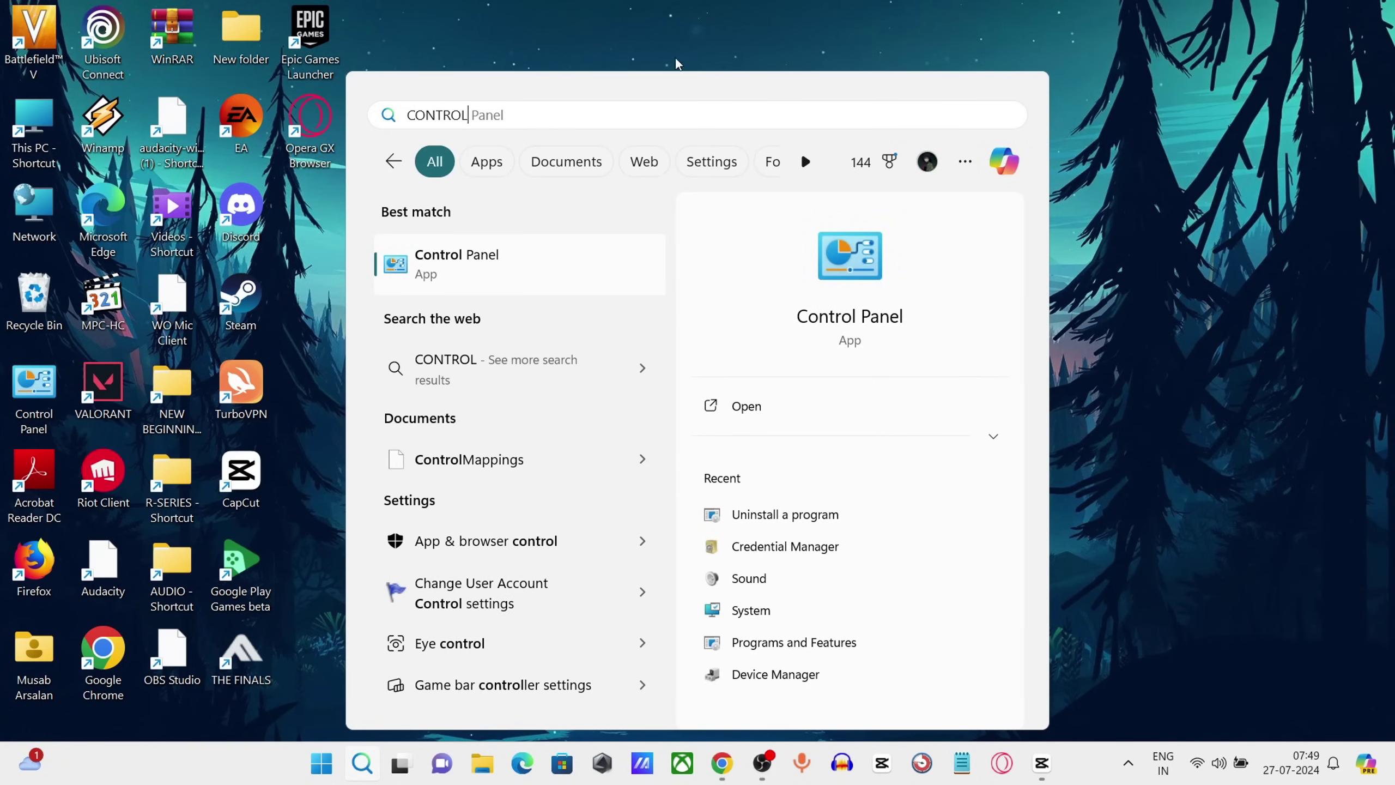
{"action": "left_click", "coordinate": [569, 262]}
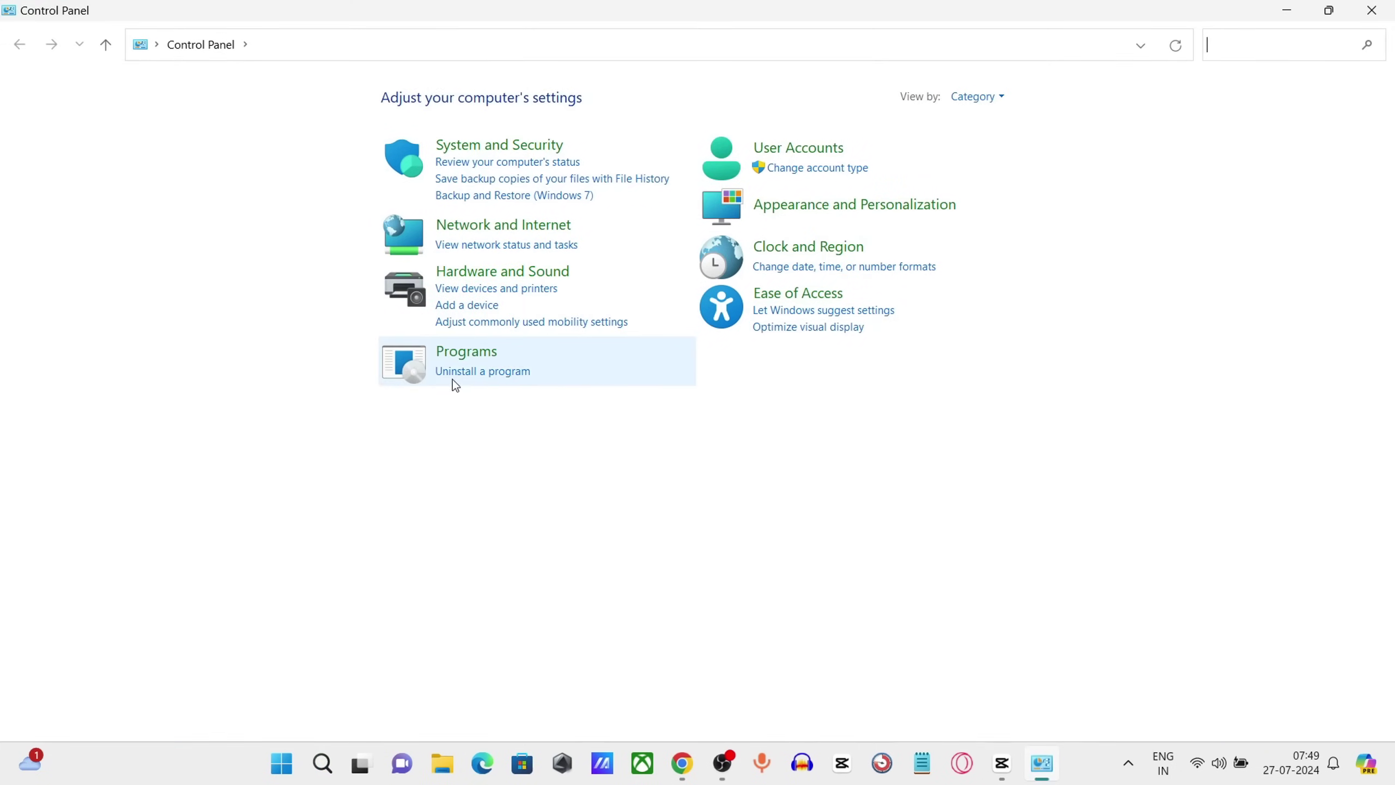
- Uninstall Riot Vanguard from Control Panel's installed programs list, issuing Uninstall a second time
{"action": "left_click", "coordinate": [454, 373]}
{"action": "scroll", "coordinate": [392, 483], "scroll_direction": "down", "scroll_amount": 1}
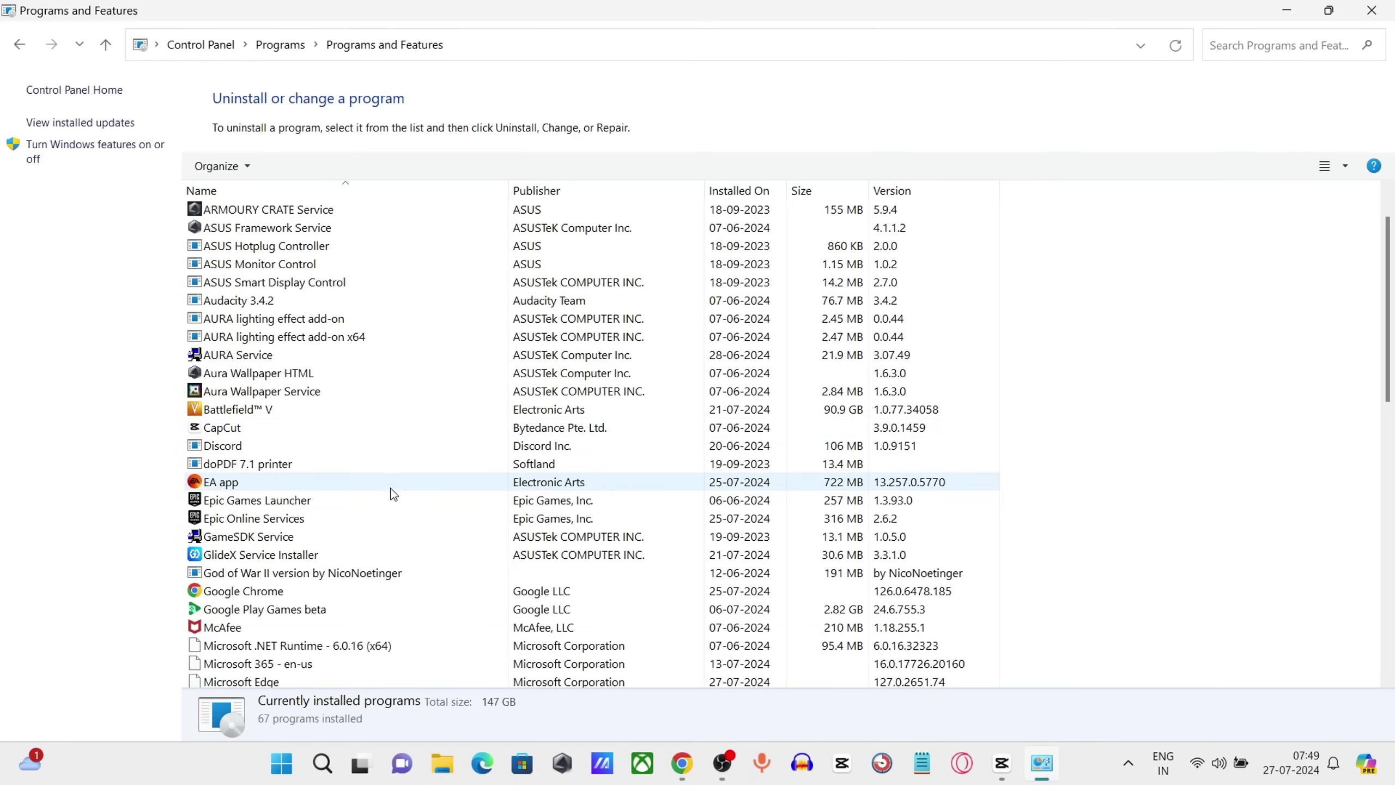
{"action": "scroll", "coordinate": [388, 513], "scroll_direction": "down", "scroll_amount": 2}
{"action": "scroll", "coordinate": [381, 509], "scroll_direction": "down", "scroll_amount": 1}
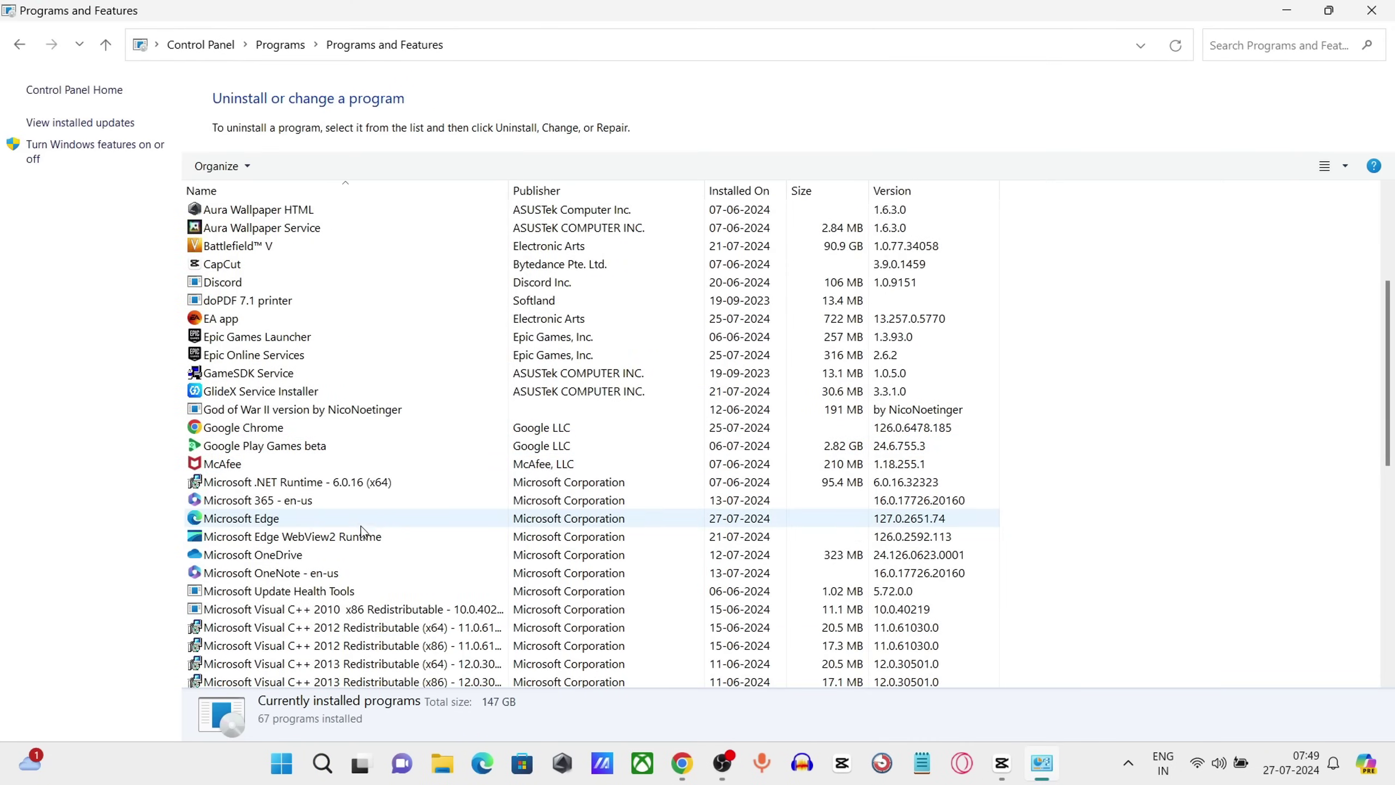
{"action": "scroll", "coordinate": [362, 525], "scroll_direction": "down", "scroll_amount": 3}
{"action": "scroll", "coordinate": [348, 561], "scroll_direction": "down", "scroll_amount": 6}
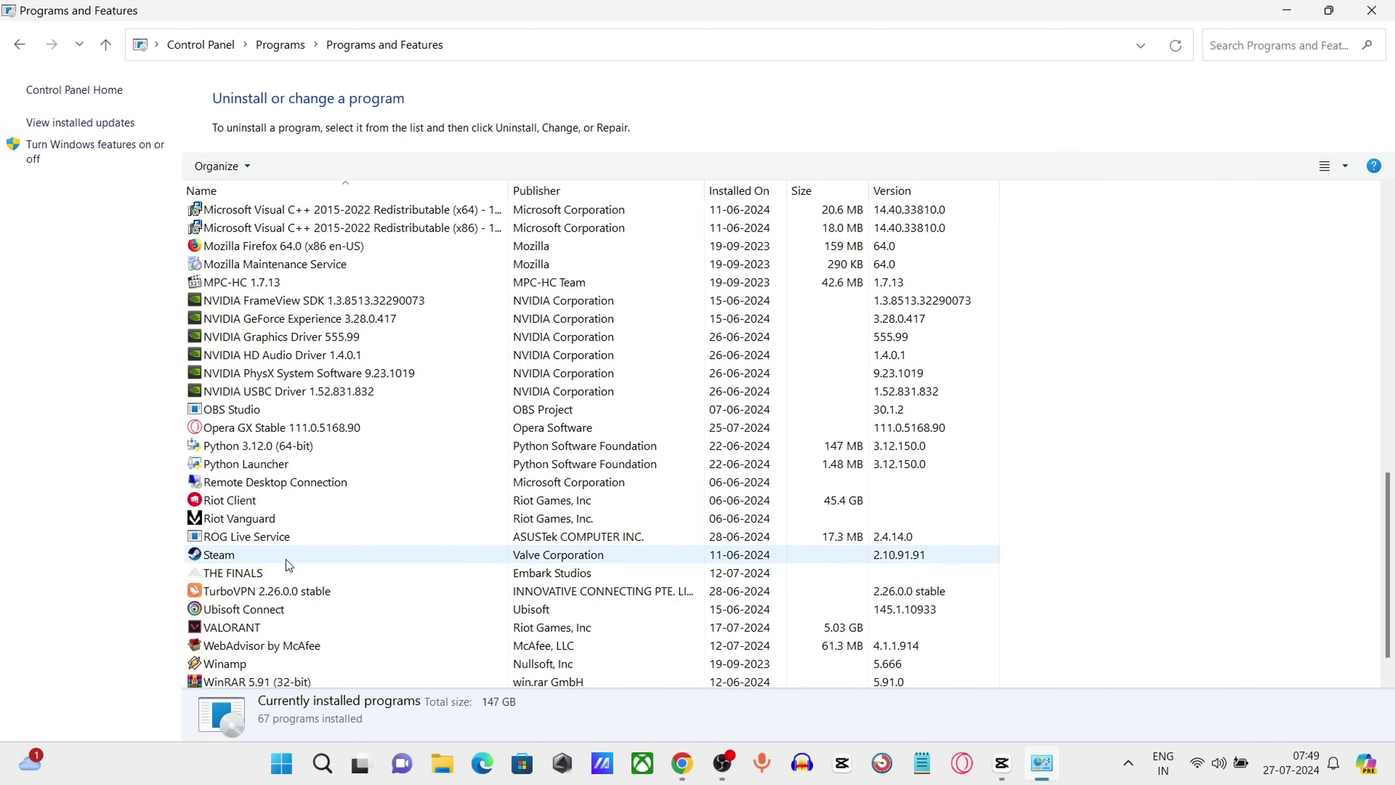
{"action": "left_click", "coordinate": [314, 520]}
{"action": "right_click", "coordinate": [325, 524]}
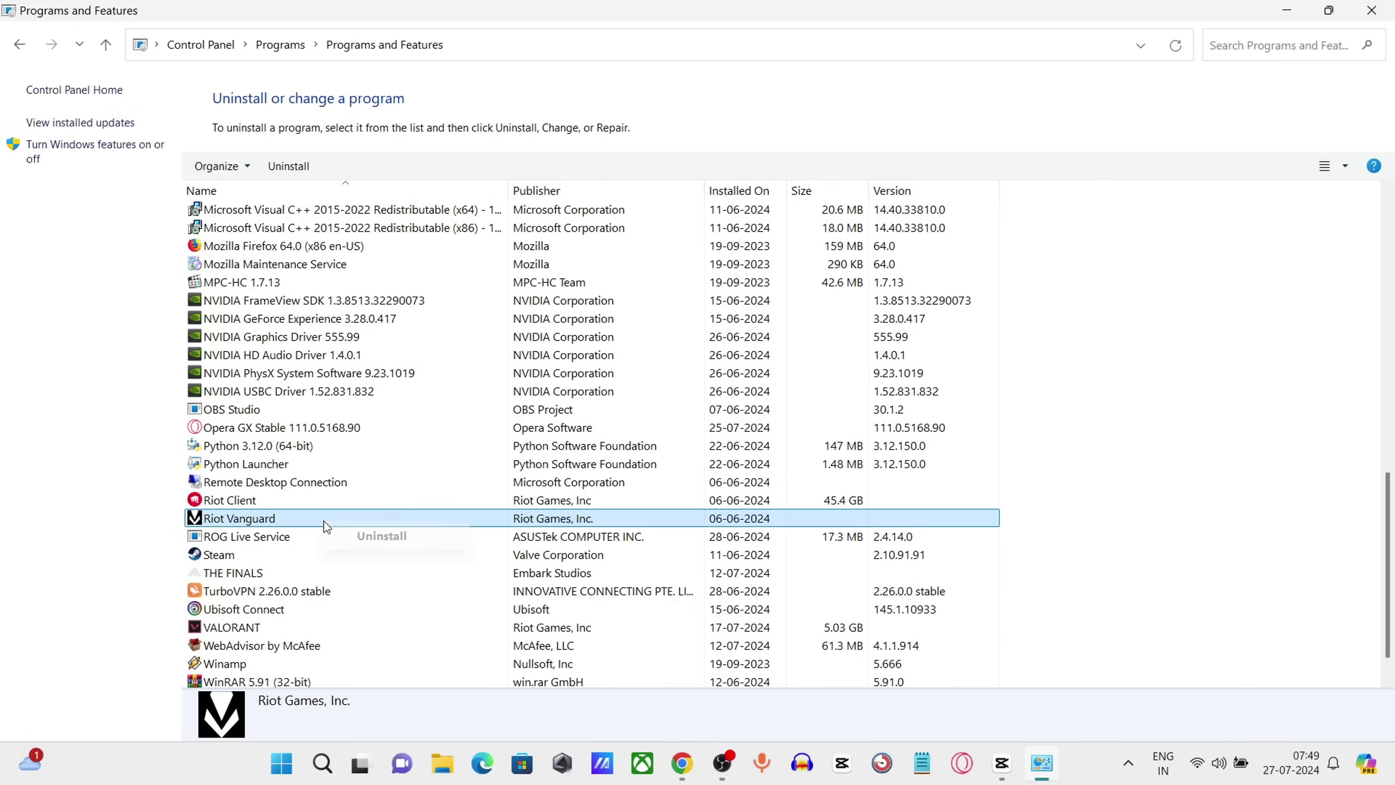
{"action": "left_click", "coordinate": [370, 539]}
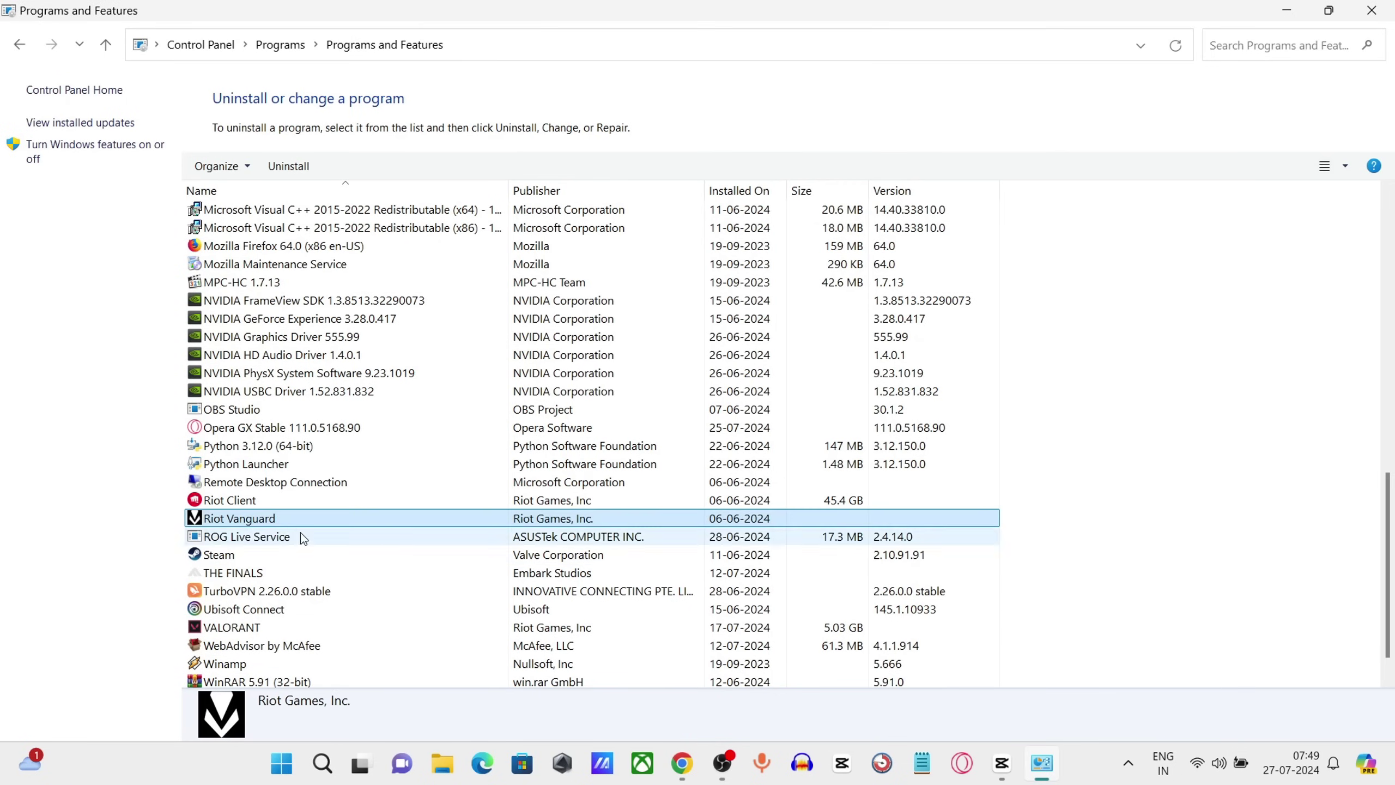
{"action": "right_click", "coordinate": [306, 519]}
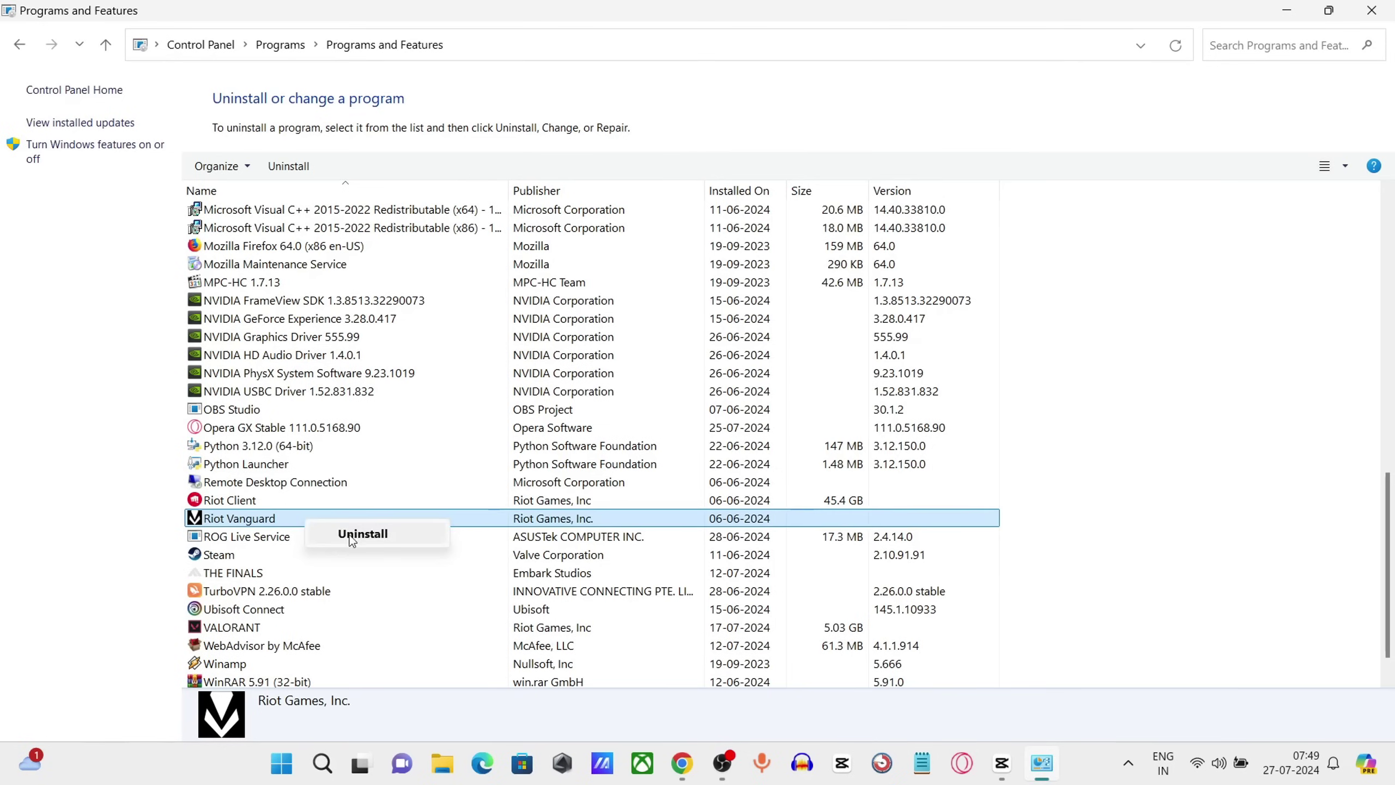
{"action": "left_click", "coordinate": [259, 525]}
{"action": "scroll", "coordinate": [514, 446], "scroll_direction": "up", "scroll_amount": 4}
{"action": "scroll", "coordinate": [514, 447], "scroll_direction": "up", "scroll_amount": 1}
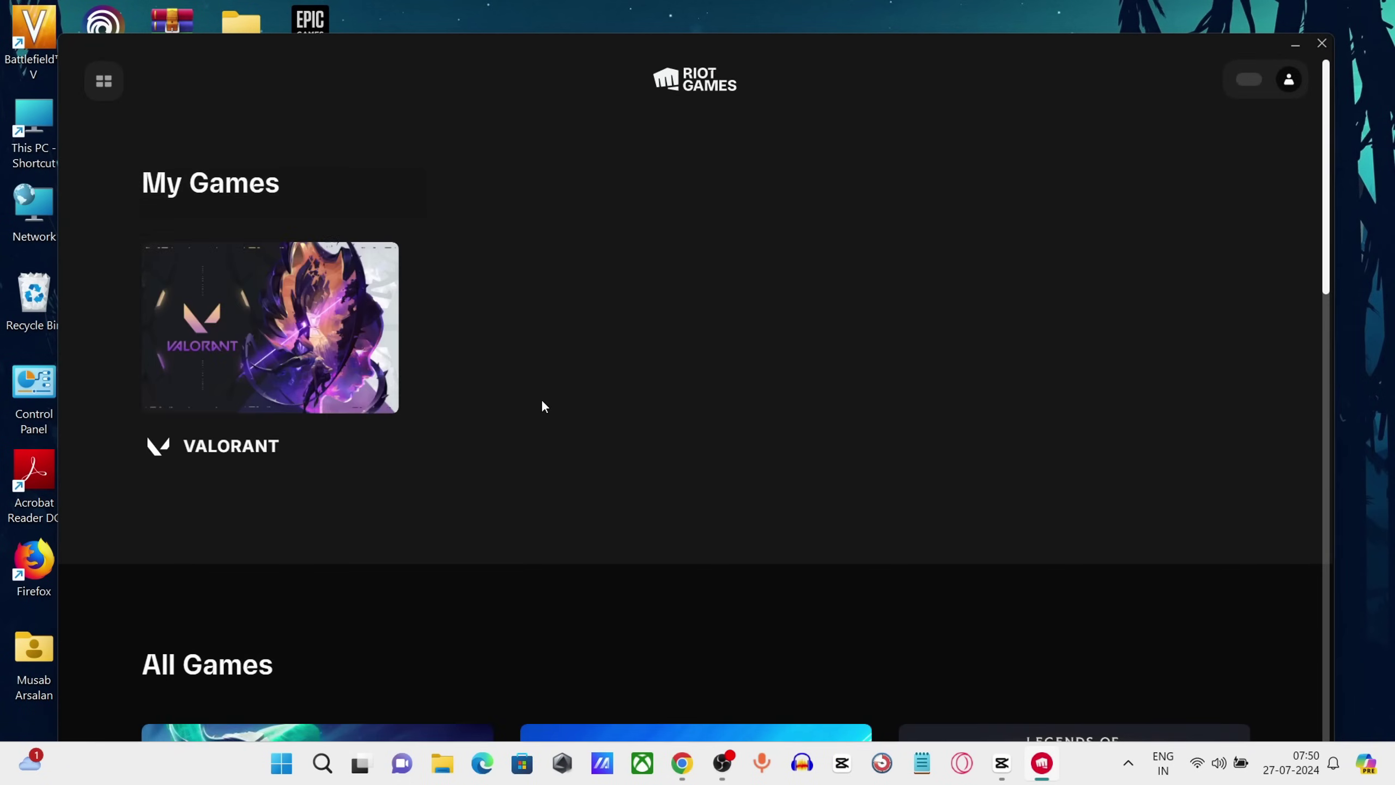
{"action": "scroll", "coordinate": [541, 399], "scroll_direction": "down", "scroll_amount": 5}
- Browse League of Legends install versions in Riot Client, then close it and bring up OBS Studio
{"action": "left_click", "coordinate": [375, 399]}
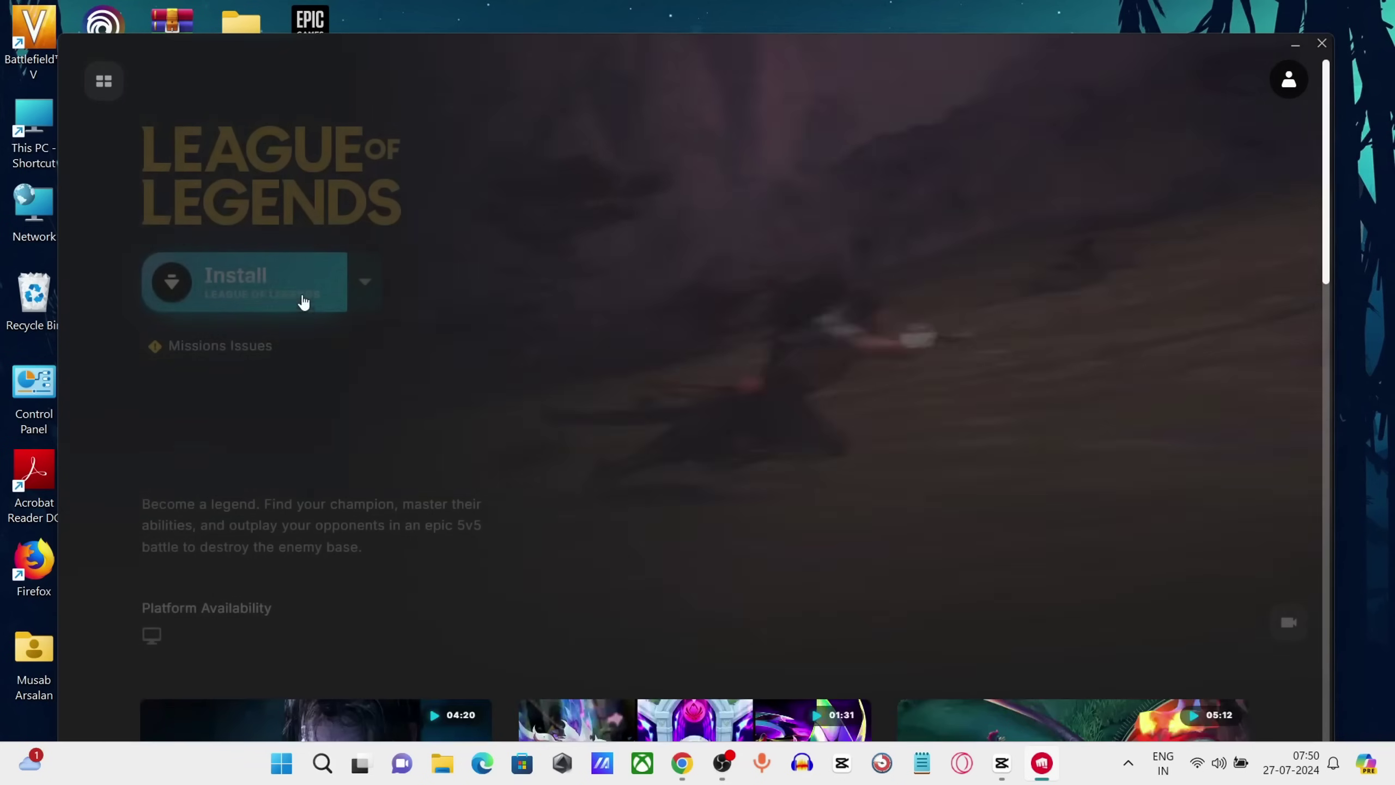
{"action": "left_click", "coordinate": [365, 281]}
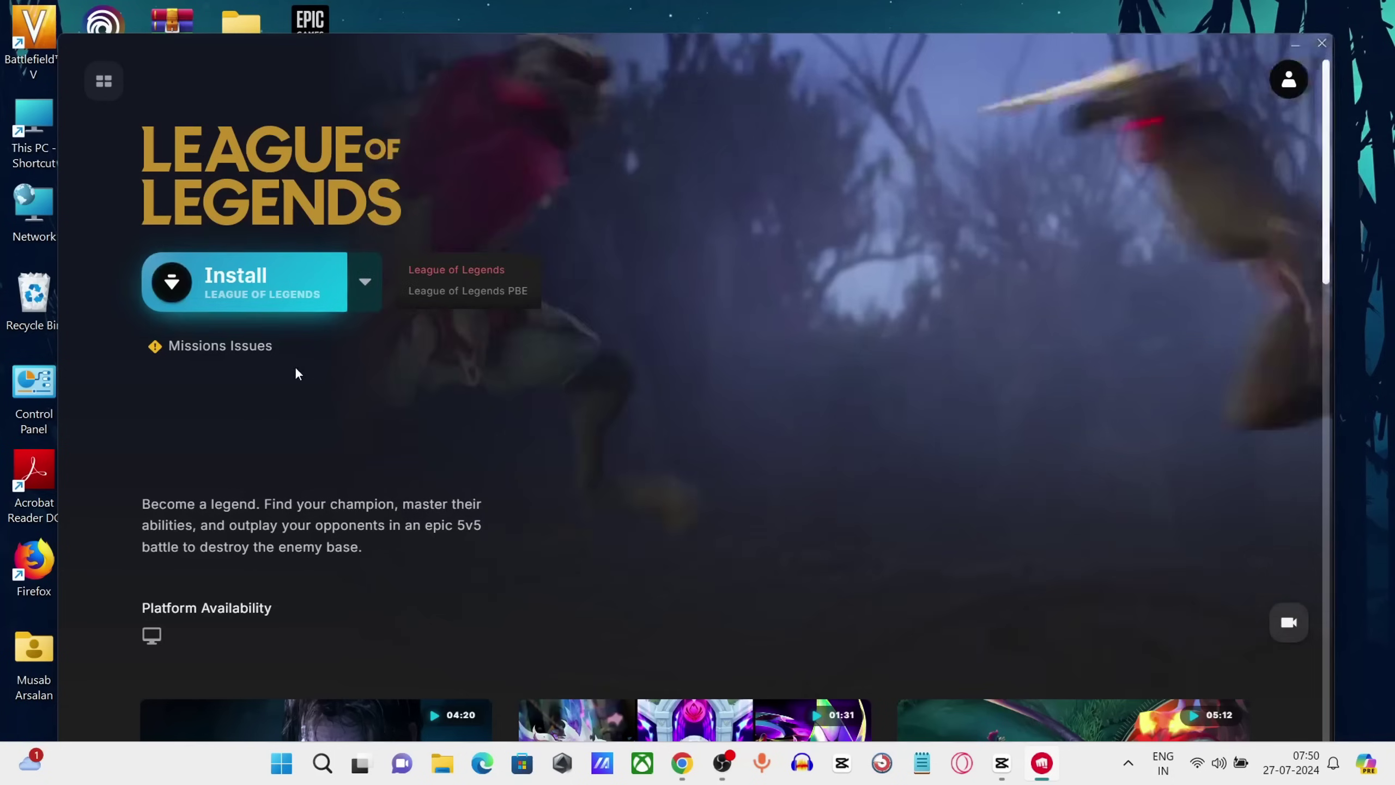
{"action": "scroll", "coordinate": [286, 387], "scroll_direction": "down", "scroll_amount": 2}
{"action": "scroll", "coordinate": [320, 399], "scroll_direction": "down", "scroll_amount": 3}
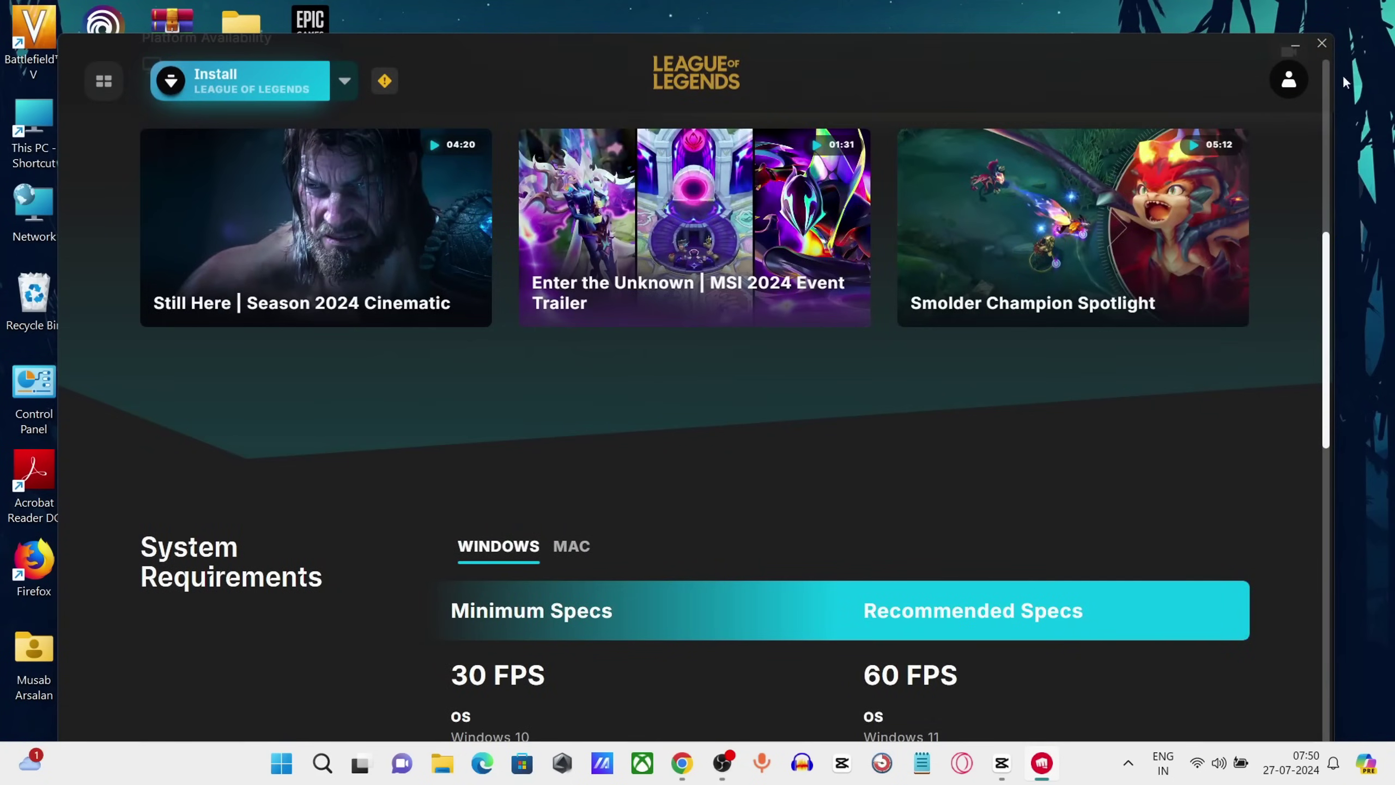
{"action": "left_click", "coordinate": [1320, 46]}
{"action": "left_click", "coordinate": [764, 763]}
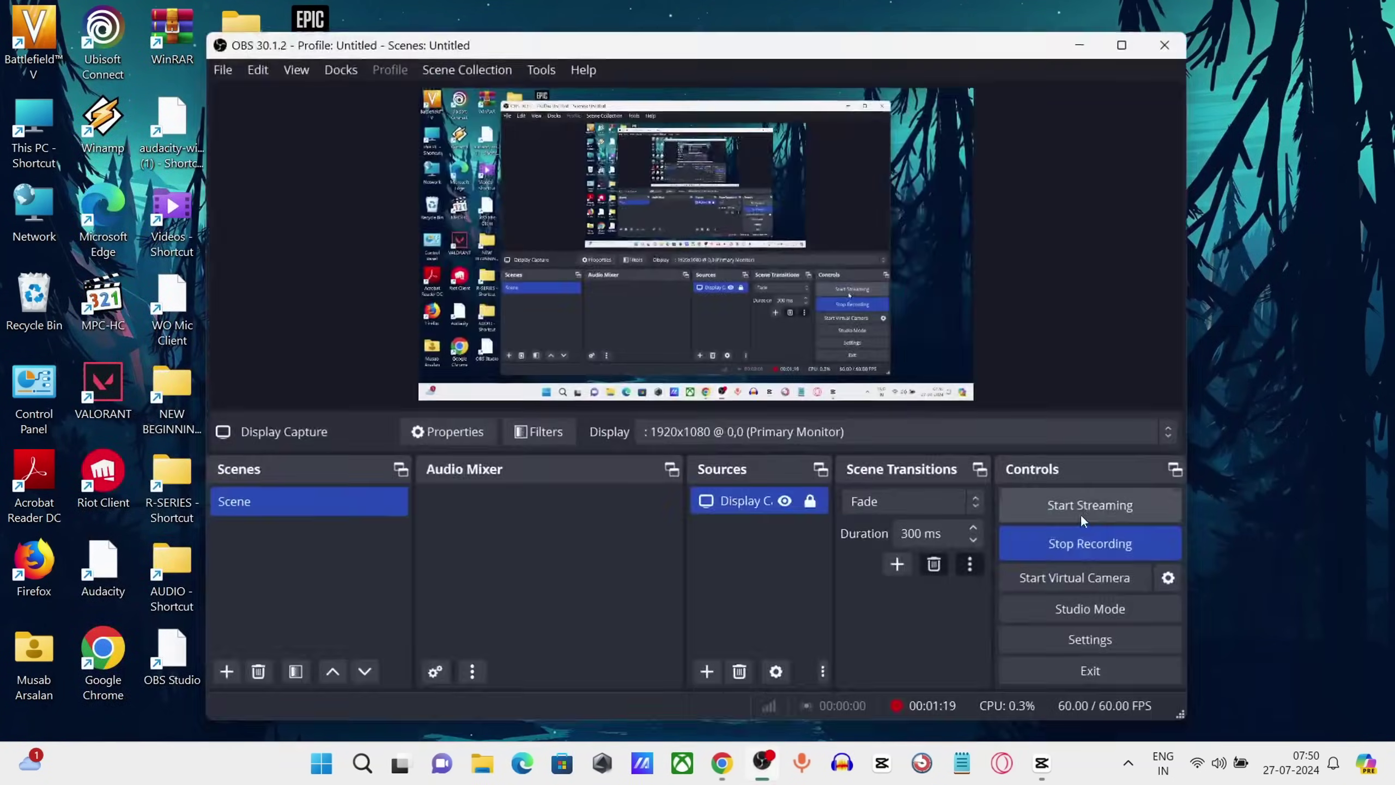